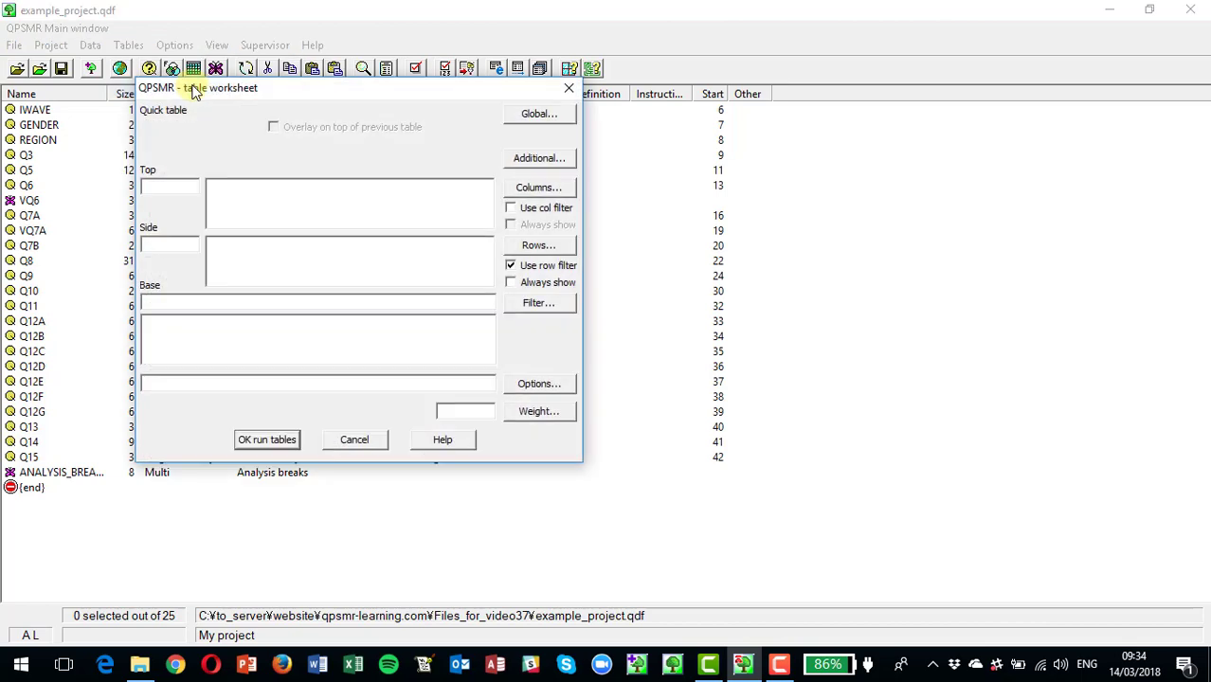
Step: Set up a quick table with REGION as the columns and Q5 as the rows, and run it
{"action": "left_click", "coordinate": [539, 188]}
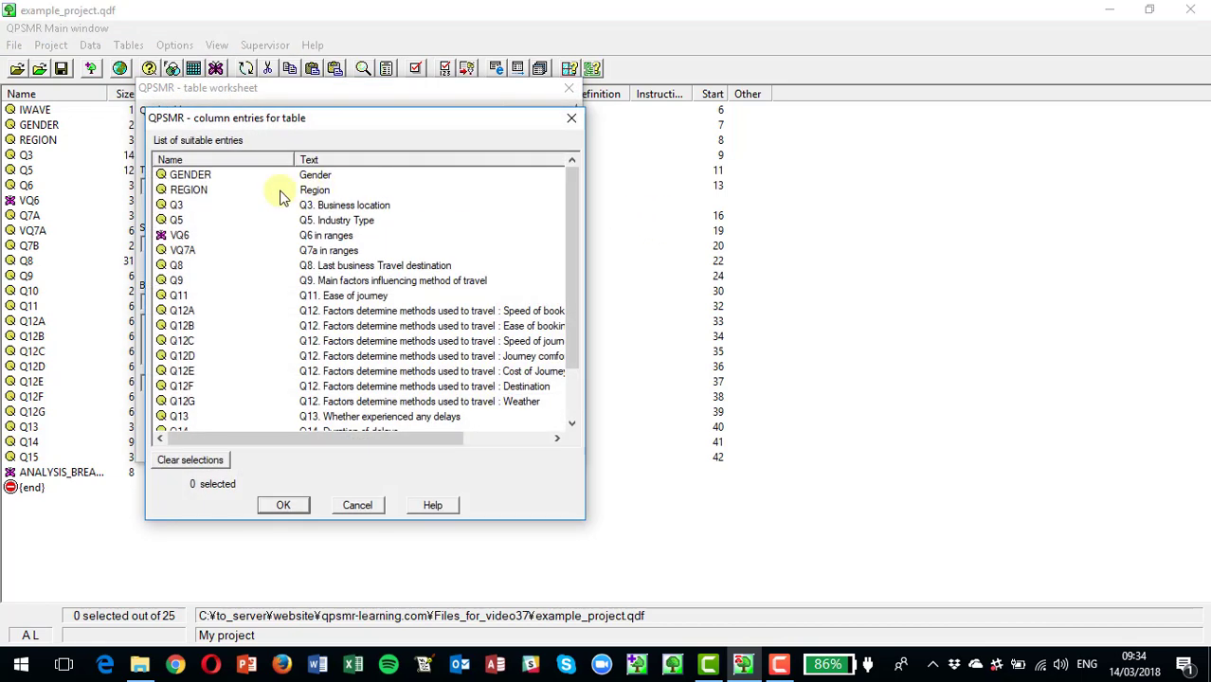
{"action": "double_click", "coordinate": [194, 190]}
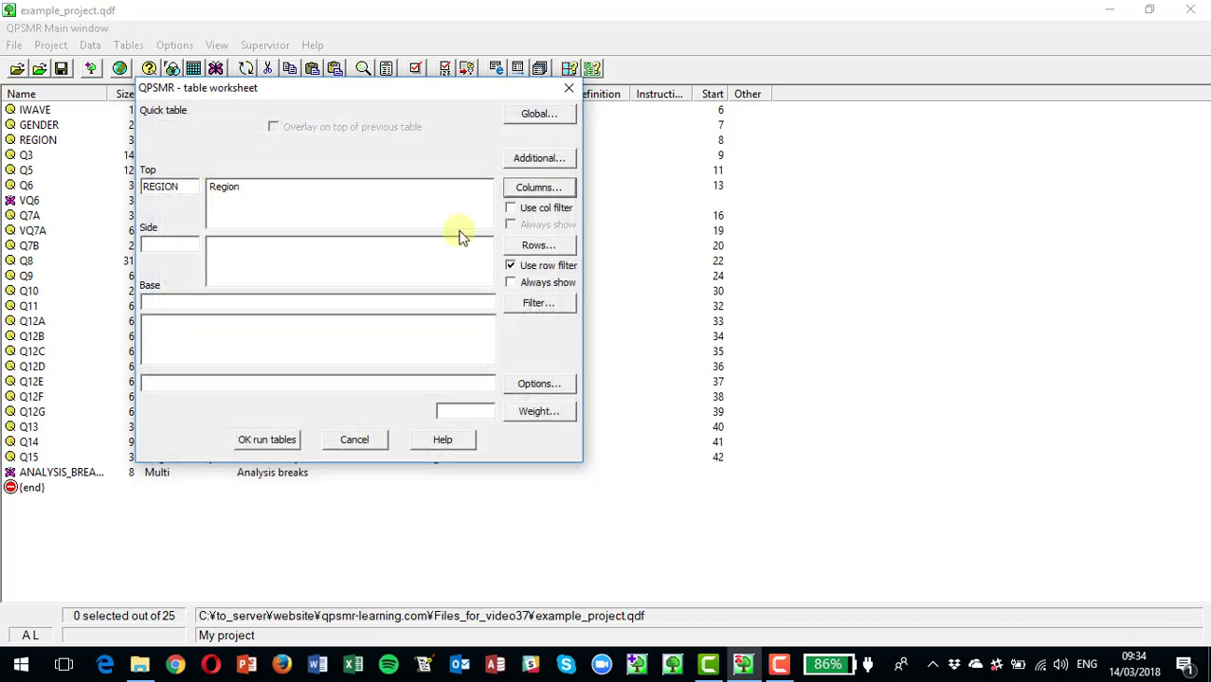
{"action": "left_click", "coordinate": [536, 244]}
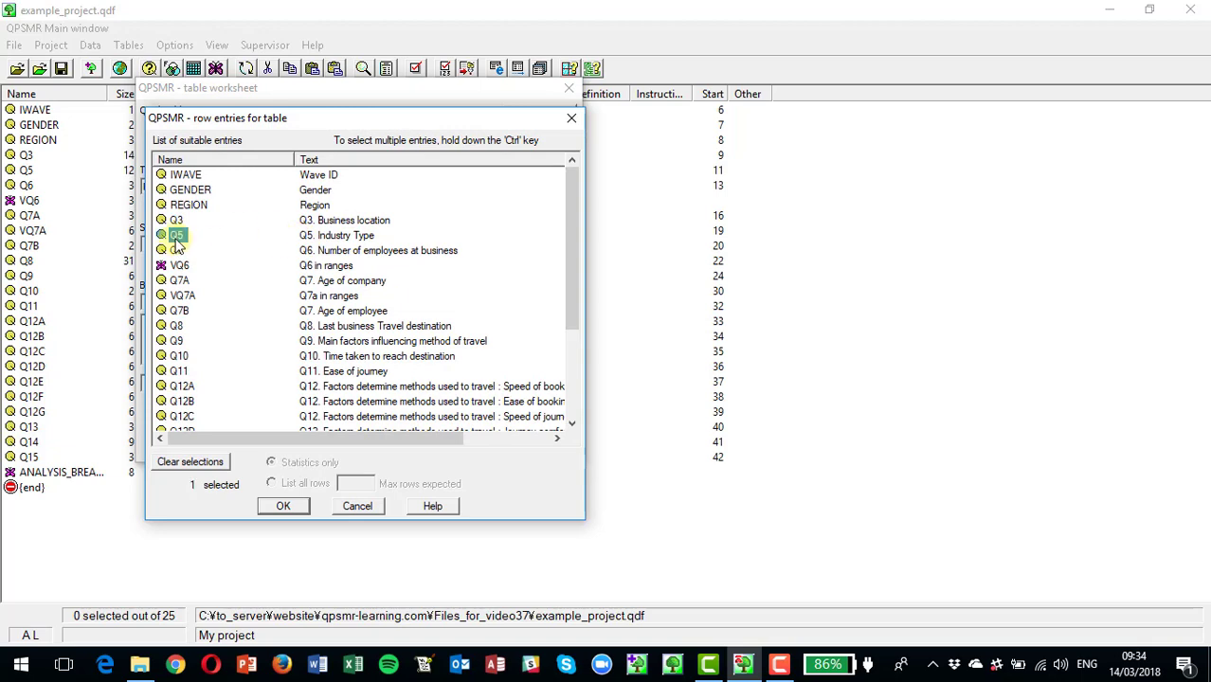
{"action": "double_click", "coordinate": [176, 235]}
{"action": "left_click", "coordinate": [266, 441]}
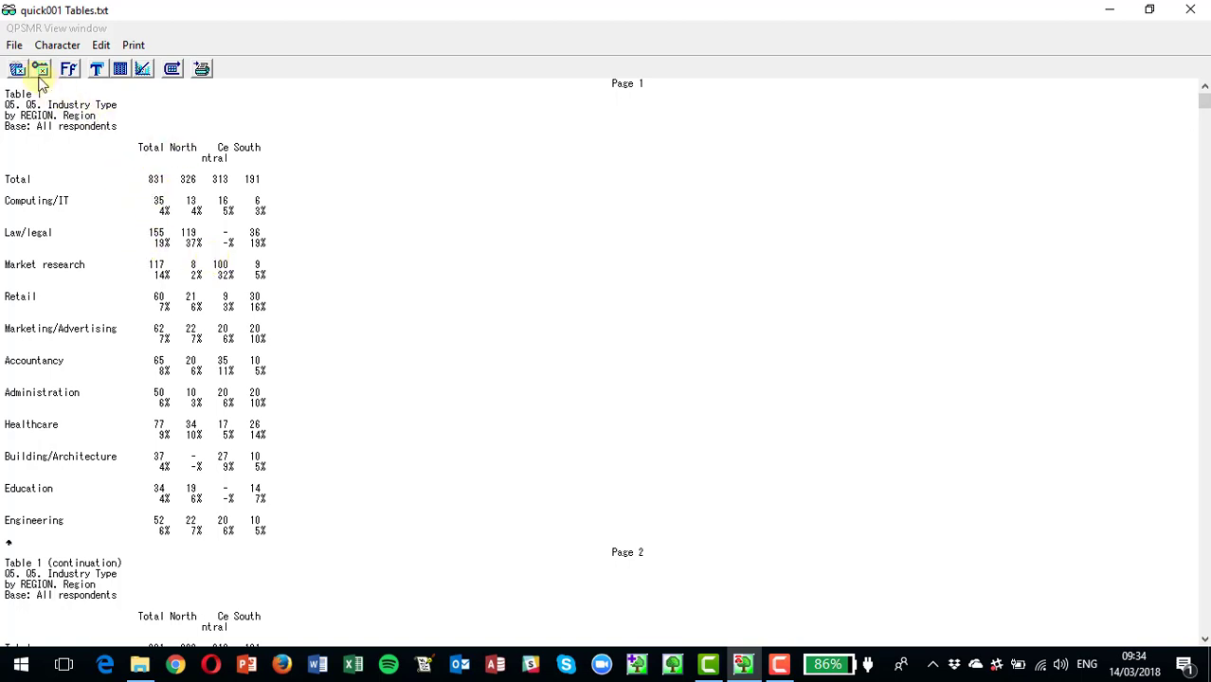
Step: Preserve only the view file of the Q5 by REGION table and exit the table view
{"action": "left_click", "coordinate": [14, 45]}
{"action": "mouse_move", "coordinate": [26, 66]}
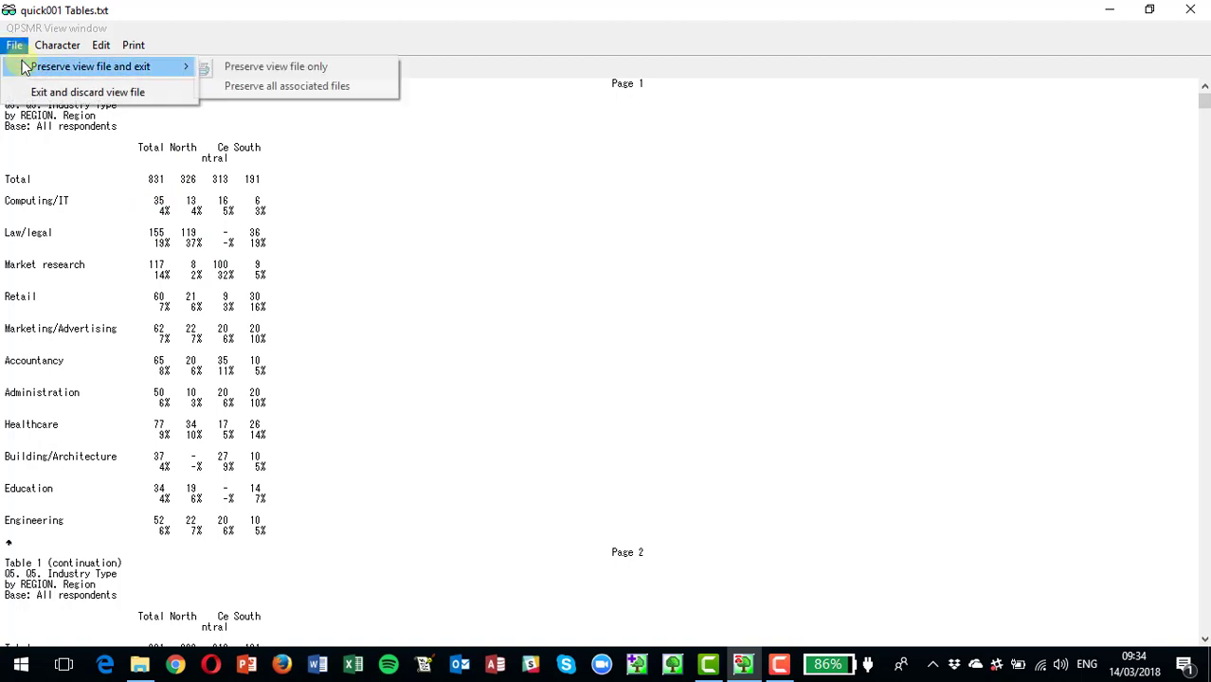
{"action": "left_click", "coordinate": [248, 68]}
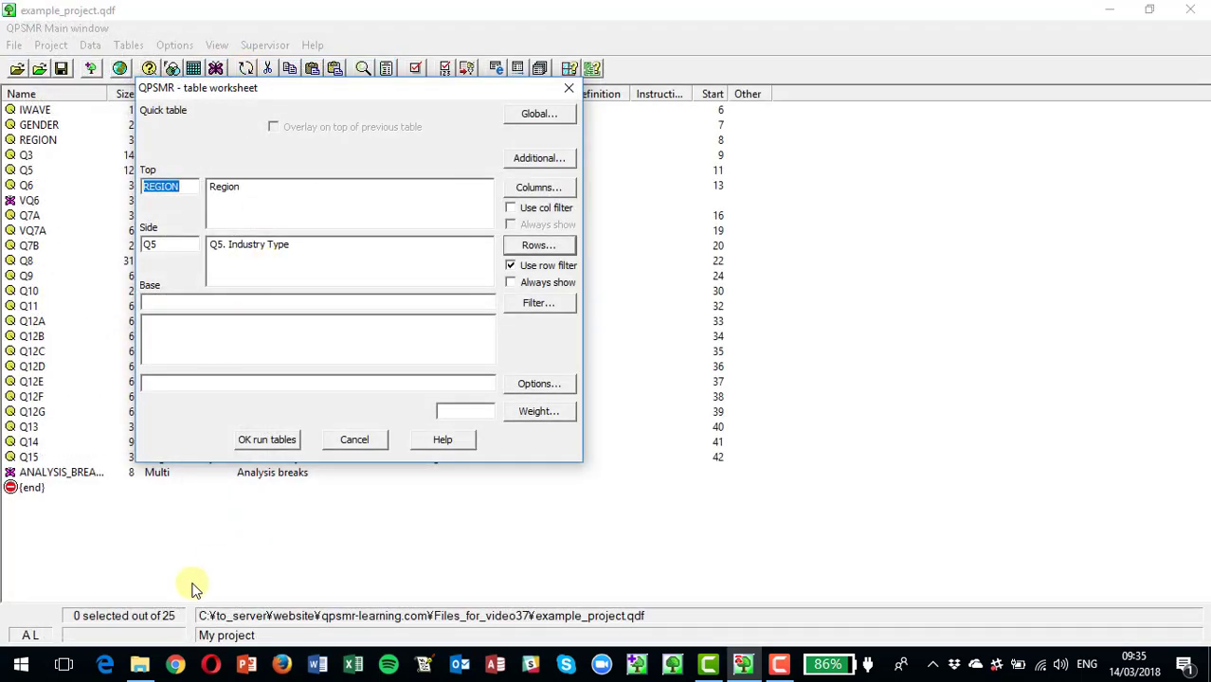
Step: Open quick001 Tables.csv from the Files_for_video37 folder in Excel and widen column B to fit the row labels
{"action": "left_click", "coordinate": [140, 666]}
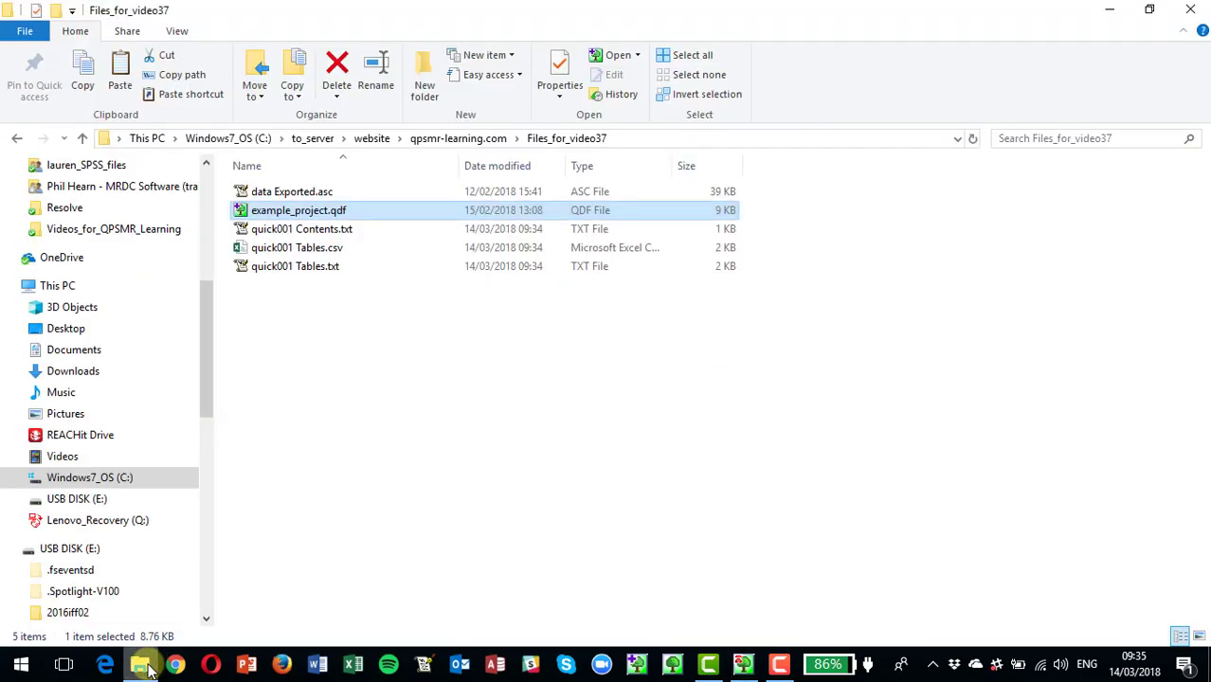
{"action": "left_click", "coordinate": [301, 248]}
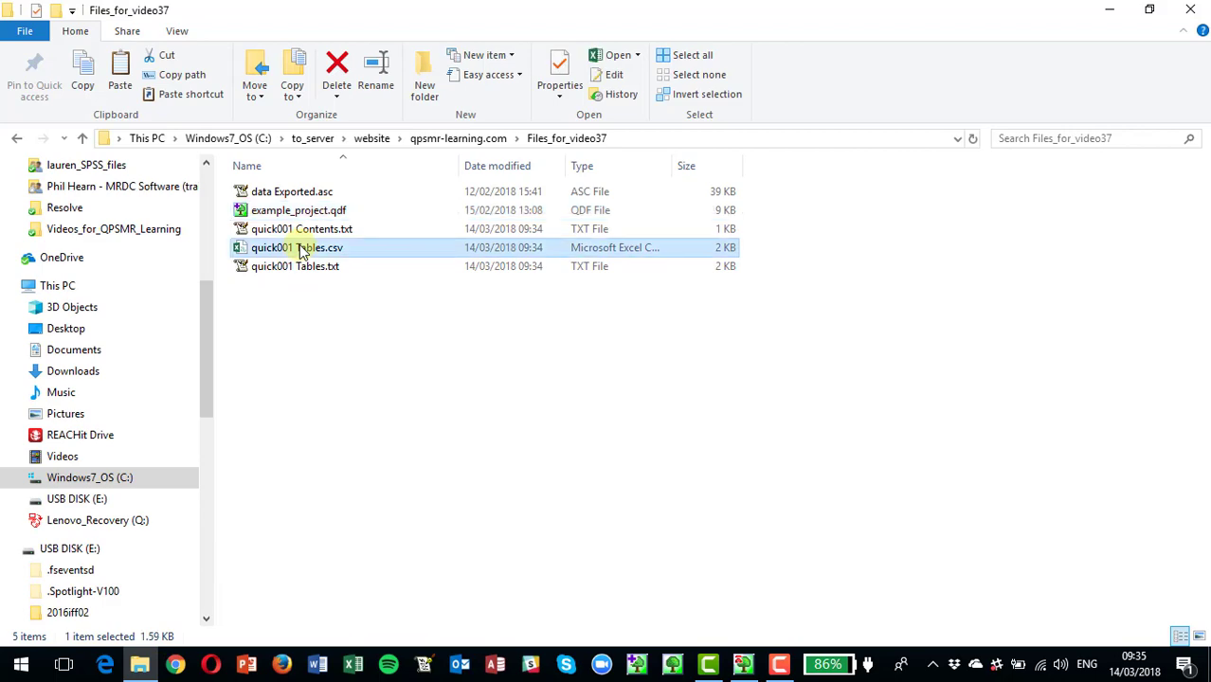
{"action": "double_click", "coordinate": [302, 248]}
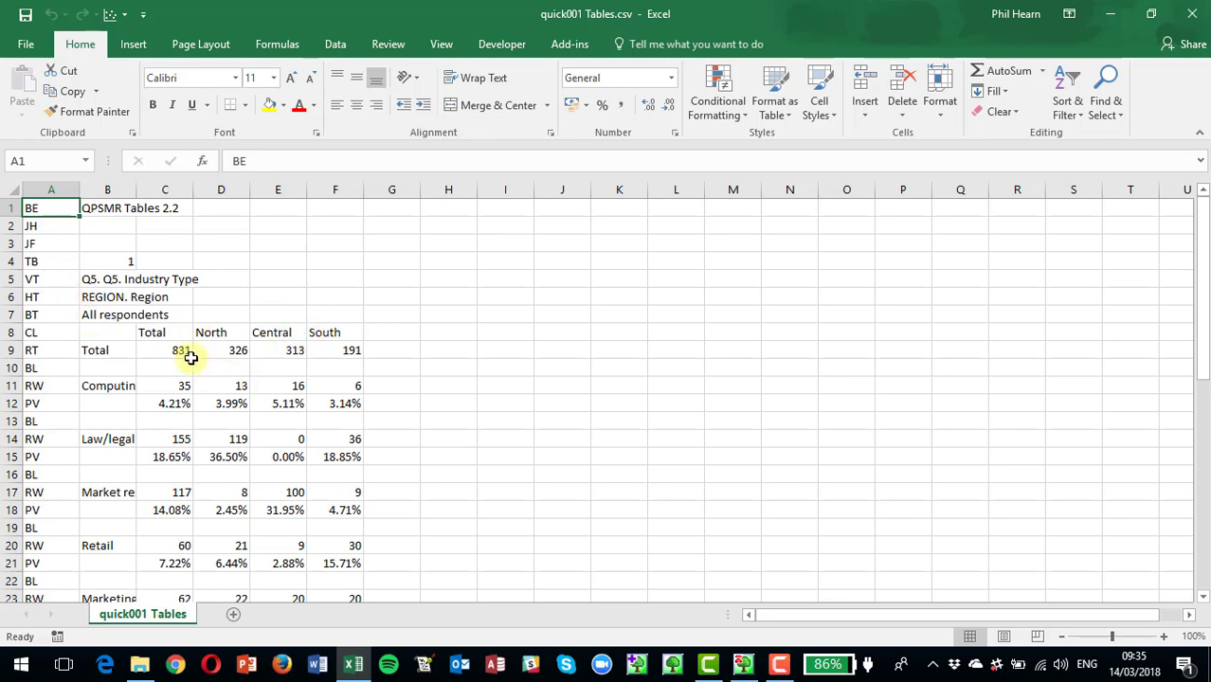
{"action": "left_click_drag", "start_coordinate": [137, 191], "coordinate": [214, 189]}
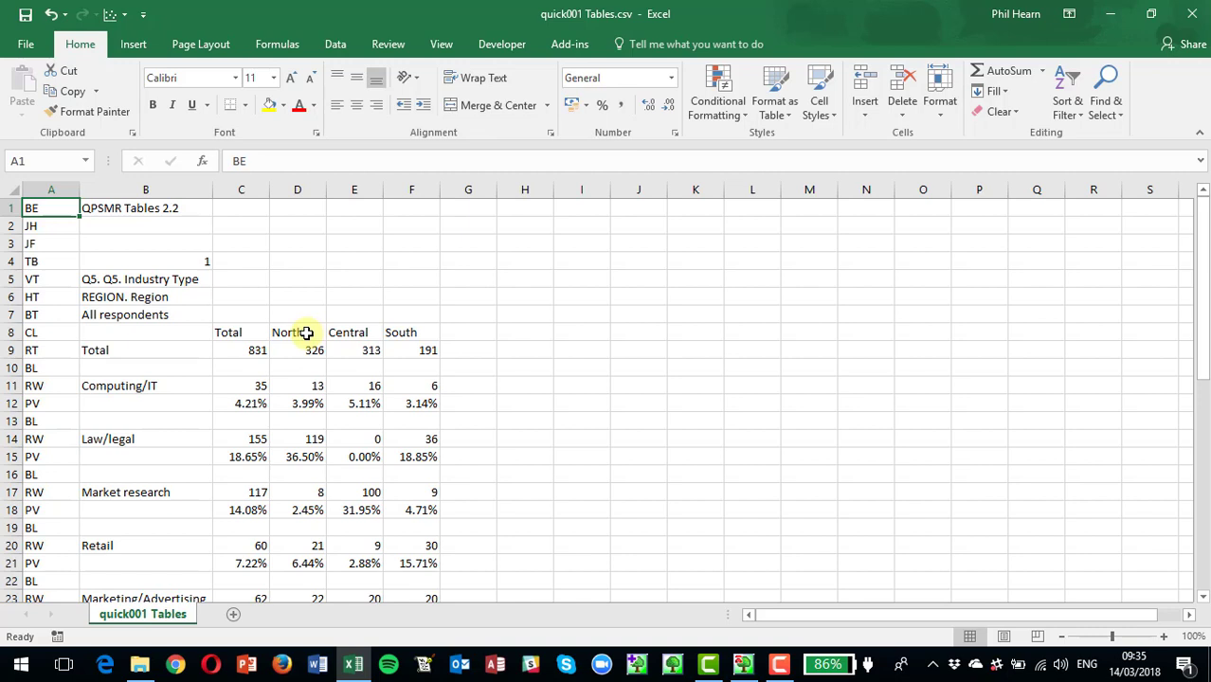
Step: Examine the row codes in column A, such as TB, VT, CL, RT and RW, against the table contents down to the last row
{"action": "left_click", "coordinate": [48, 187]}
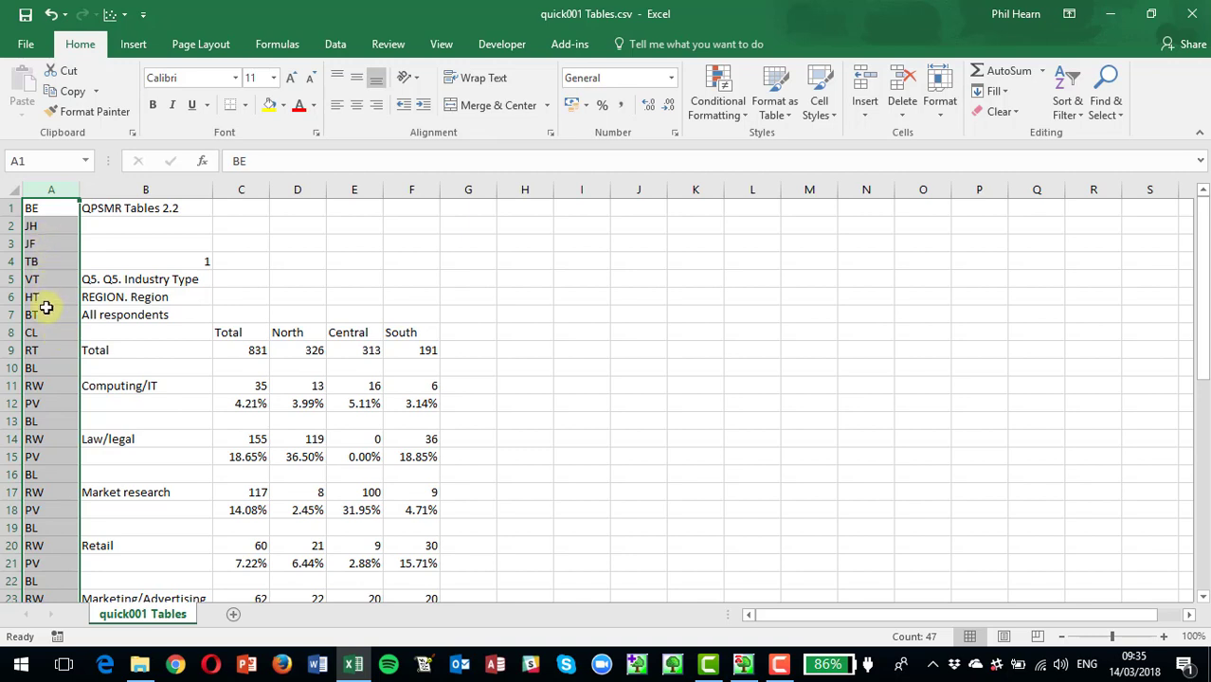
{"action": "left_click", "coordinate": [36, 262]}
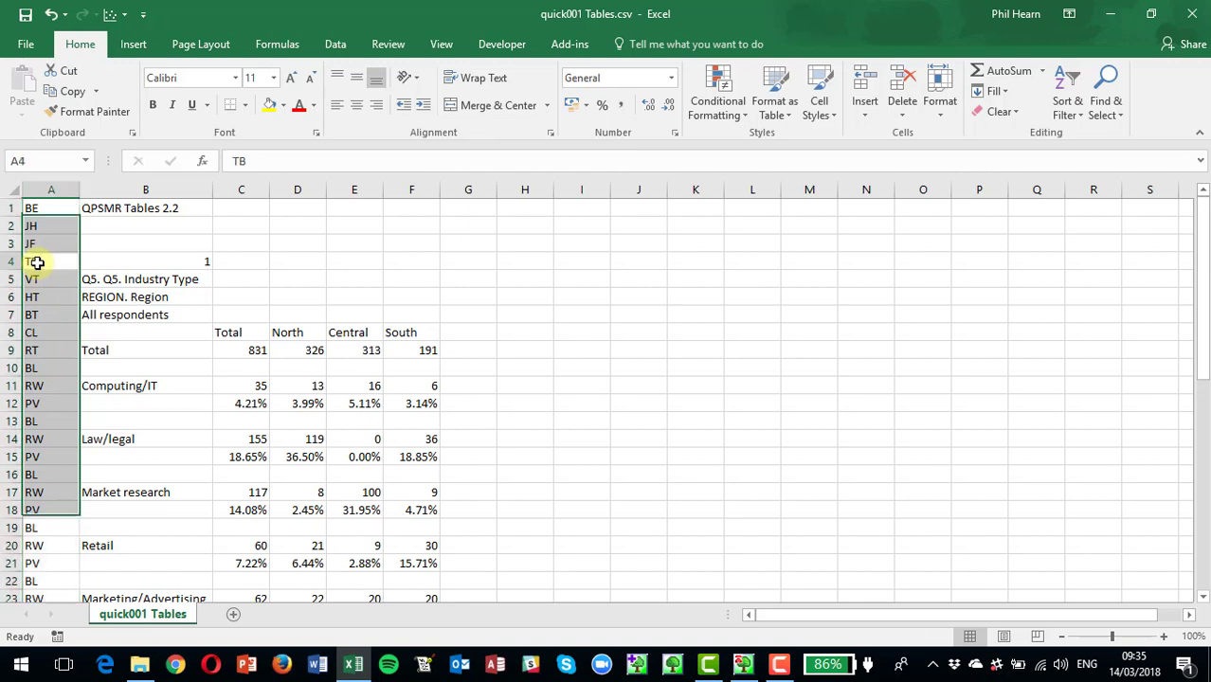
{"action": "left_click", "coordinate": [36, 263]}
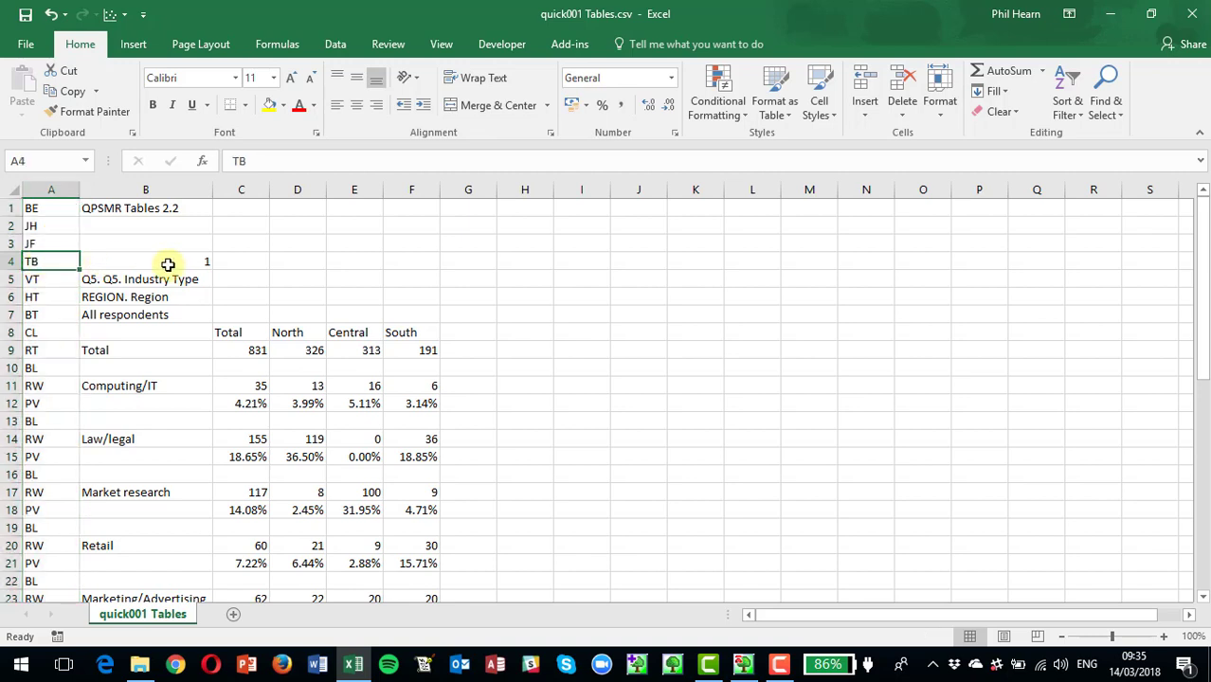
{"action": "left_click", "coordinate": [38, 278]}
{"action": "left_click", "coordinate": [40, 338]}
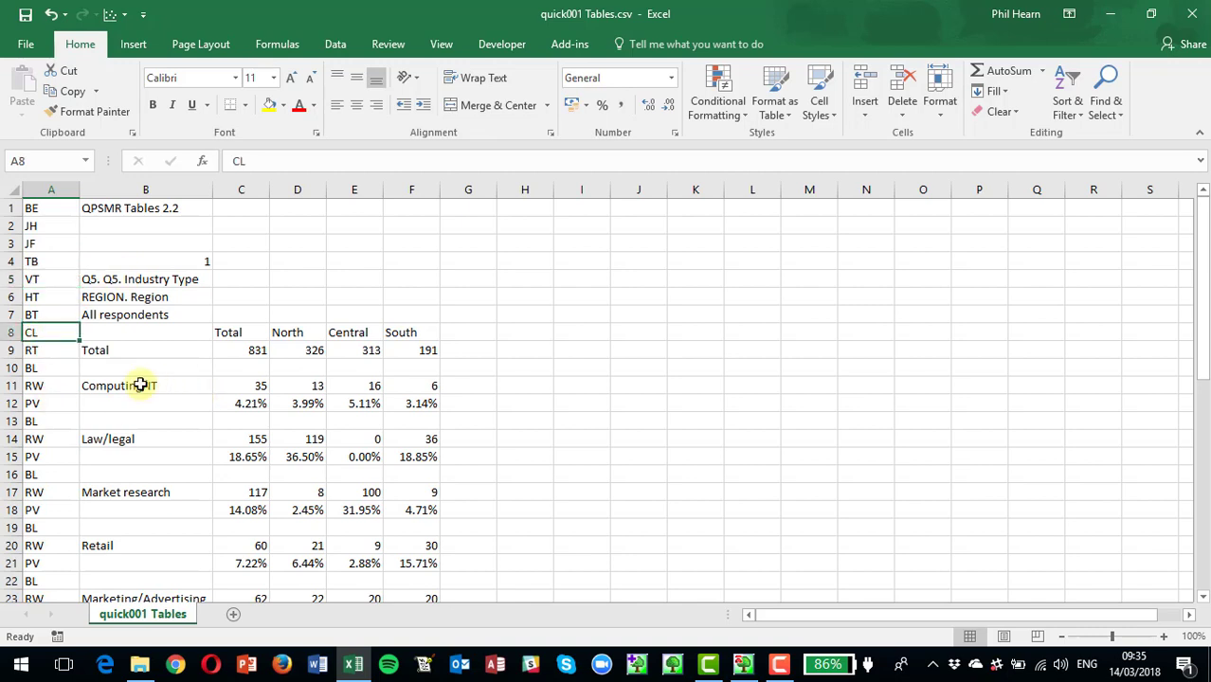
{"action": "left_click", "coordinate": [28, 353]}
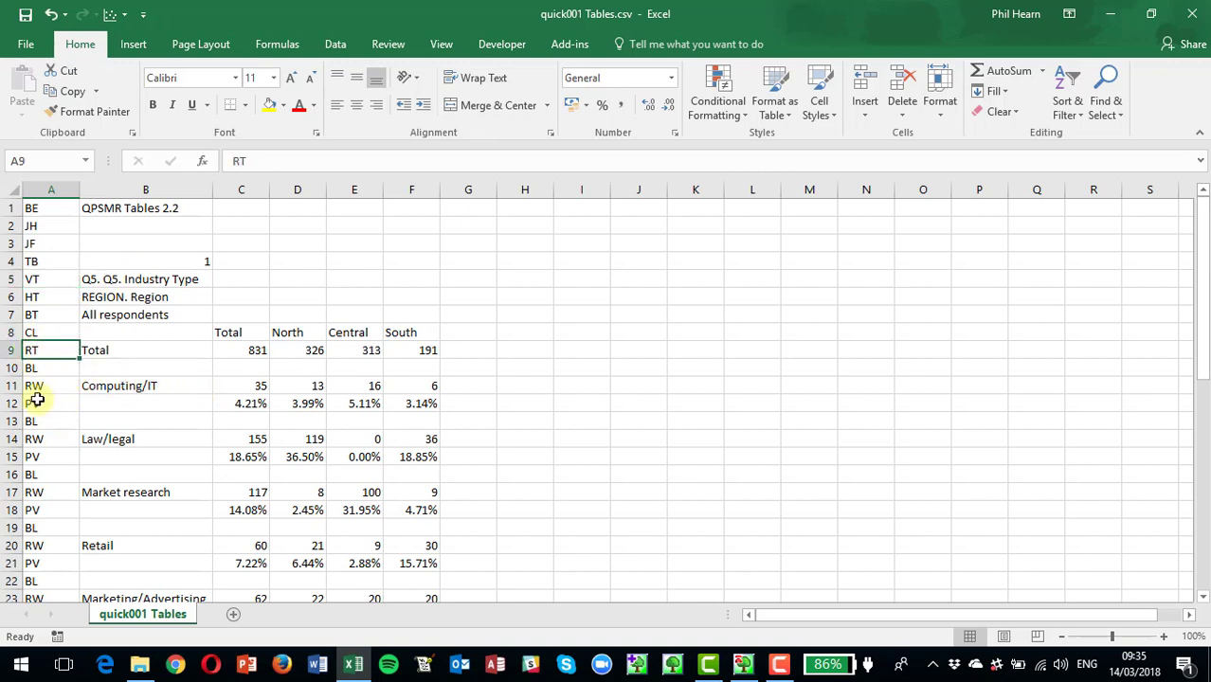
{"action": "left_click", "coordinate": [33, 384]}
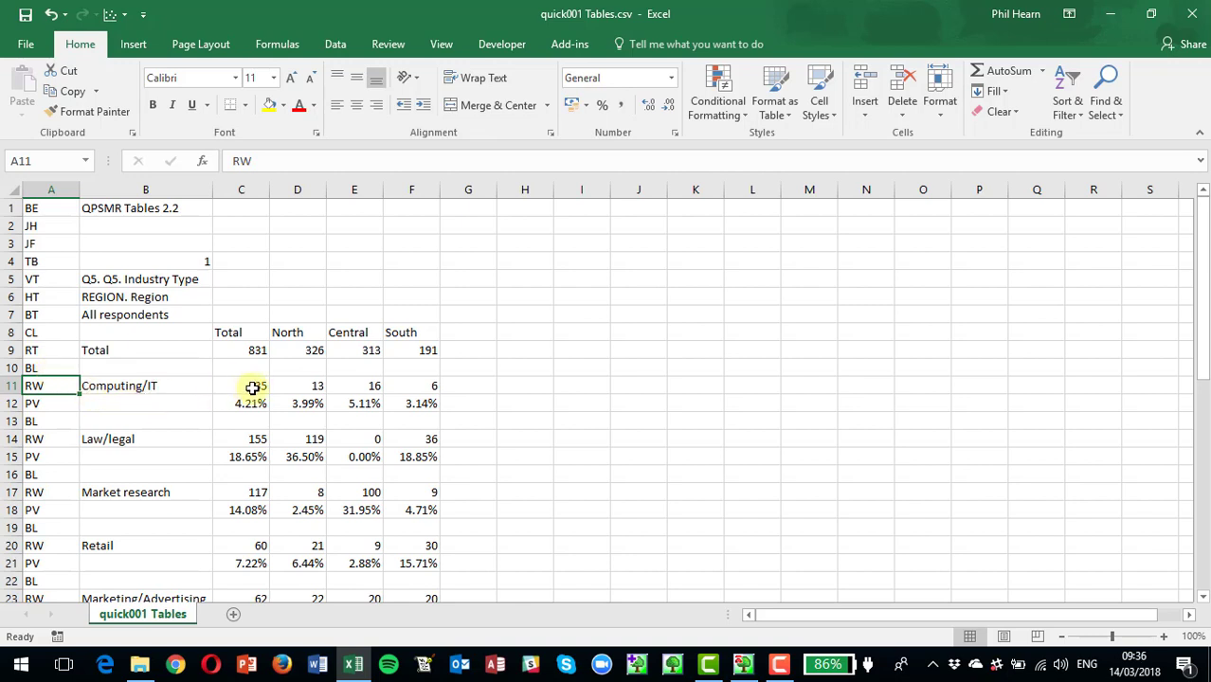
{"action": "left_click", "coordinate": [112, 386]}
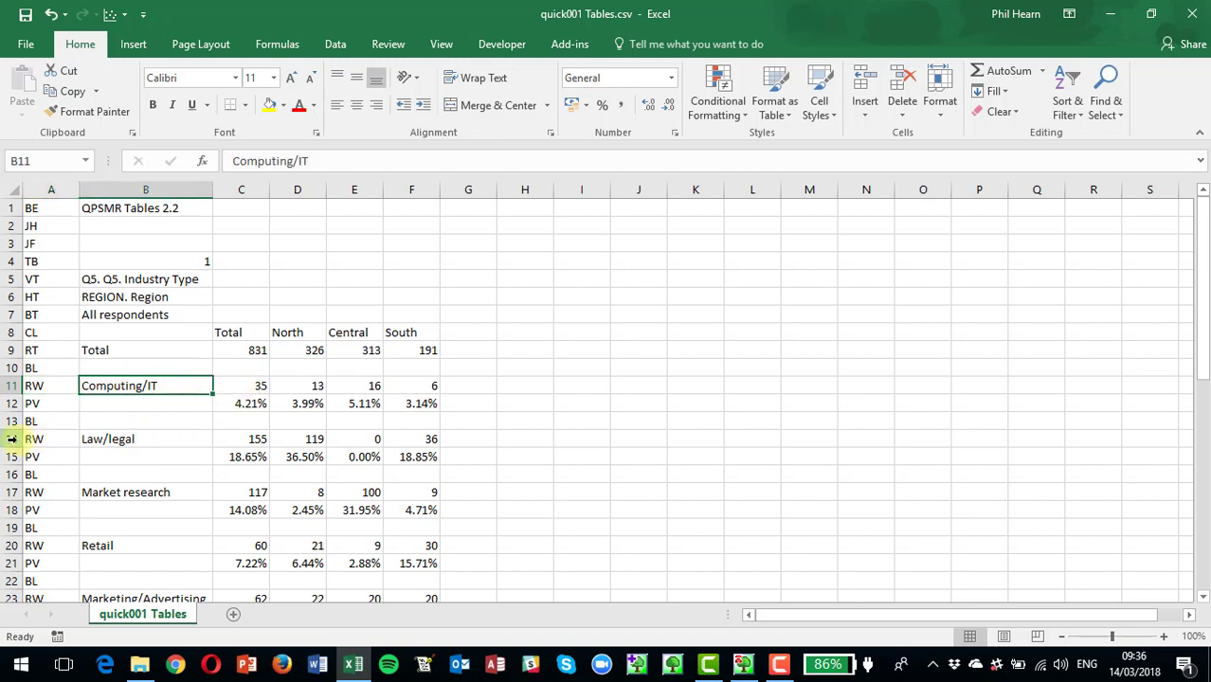
{"action": "left_click", "coordinate": [107, 404]}
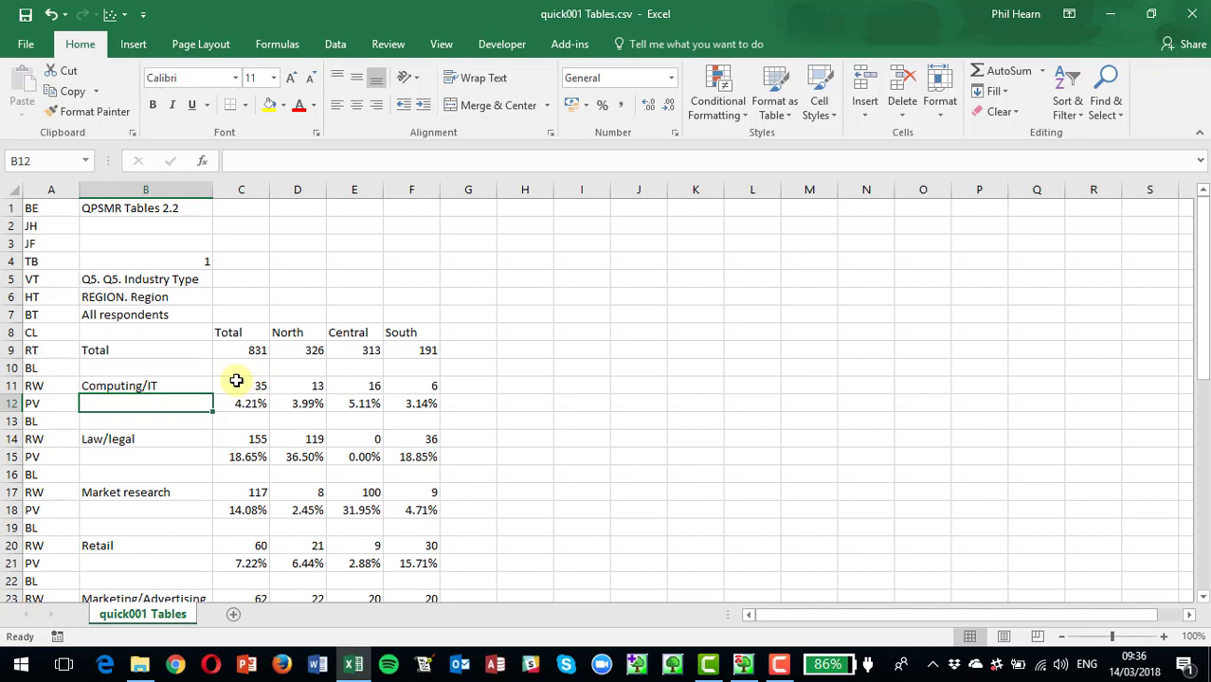
{"action": "scroll", "coordinate": [149, 414], "scroll_direction": "down", "scroll_amount": 6}
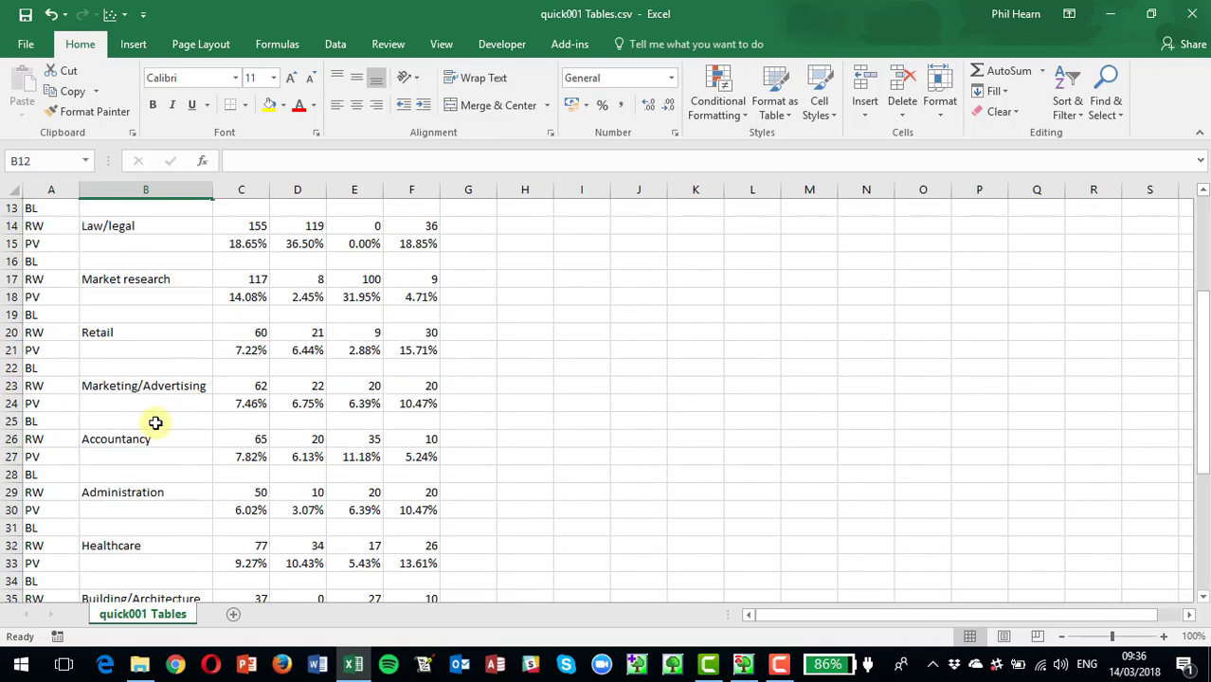
{"action": "scroll", "coordinate": [157, 423], "scroll_direction": "down", "scroll_amount": 3}
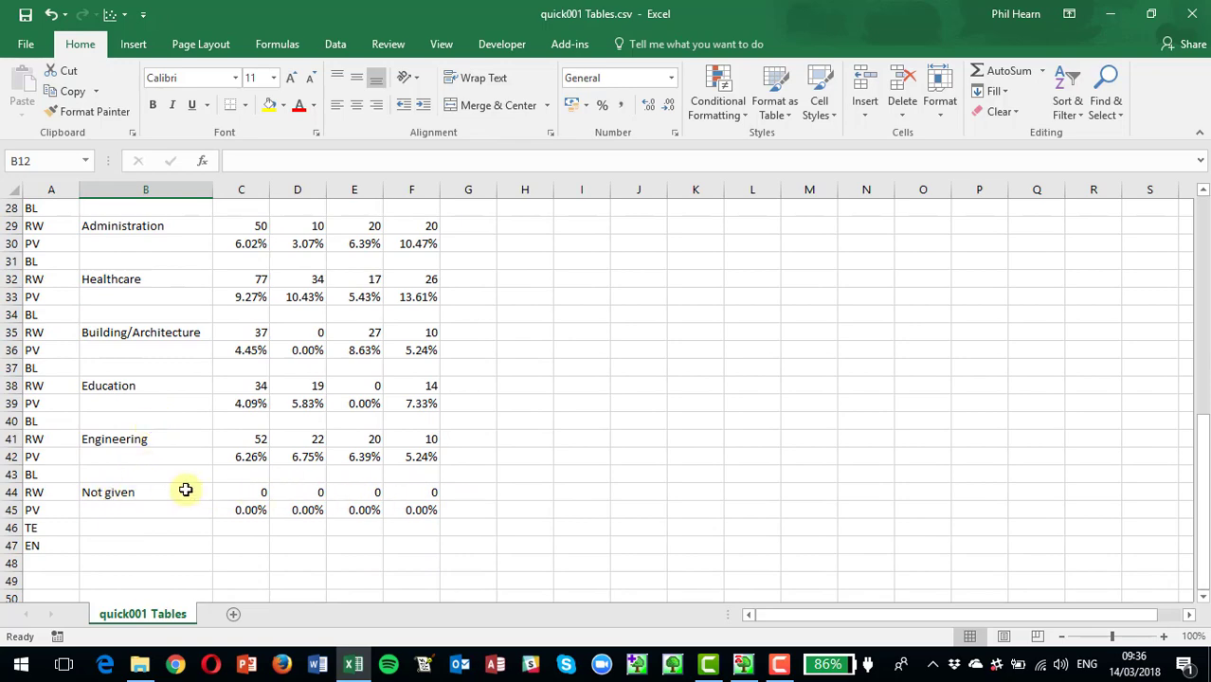
{"action": "scroll", "coordinate": [249, 476], "scroll_direction": "up", "scroll_amount": 4}
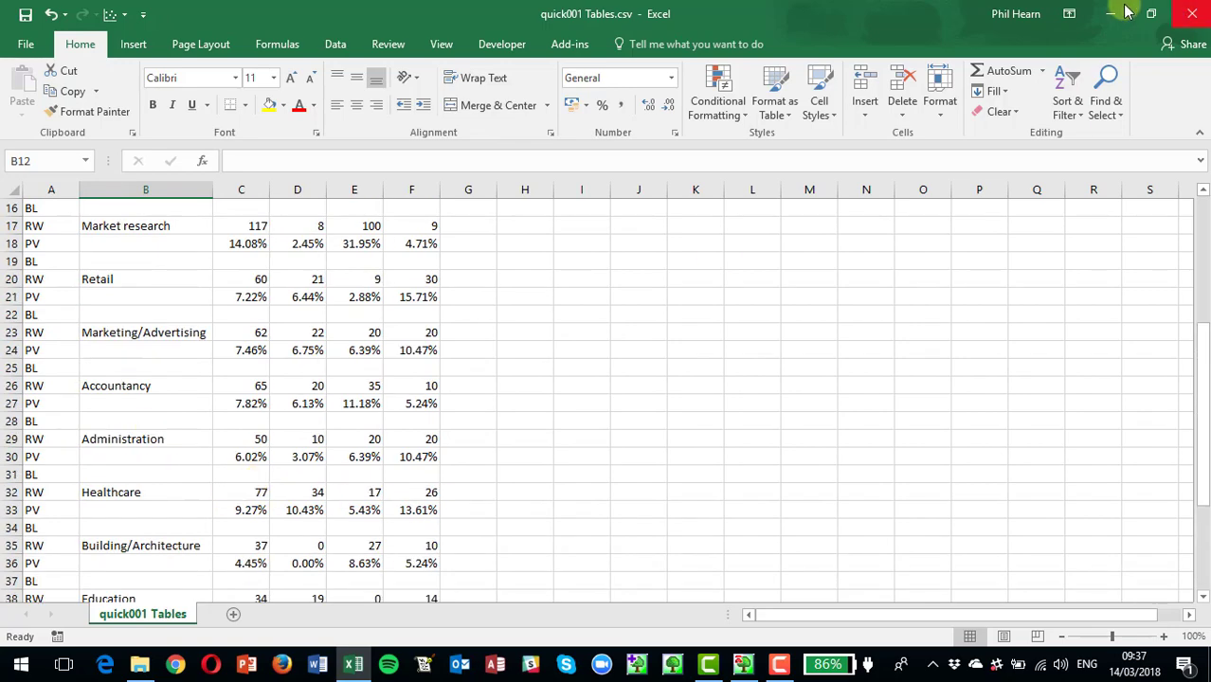
Step: Close quick001 Tables.csv without saving the changes and switch back to the QPSMR table worksheet
{"action": "left_click", "coordinate": [1191, 19]}
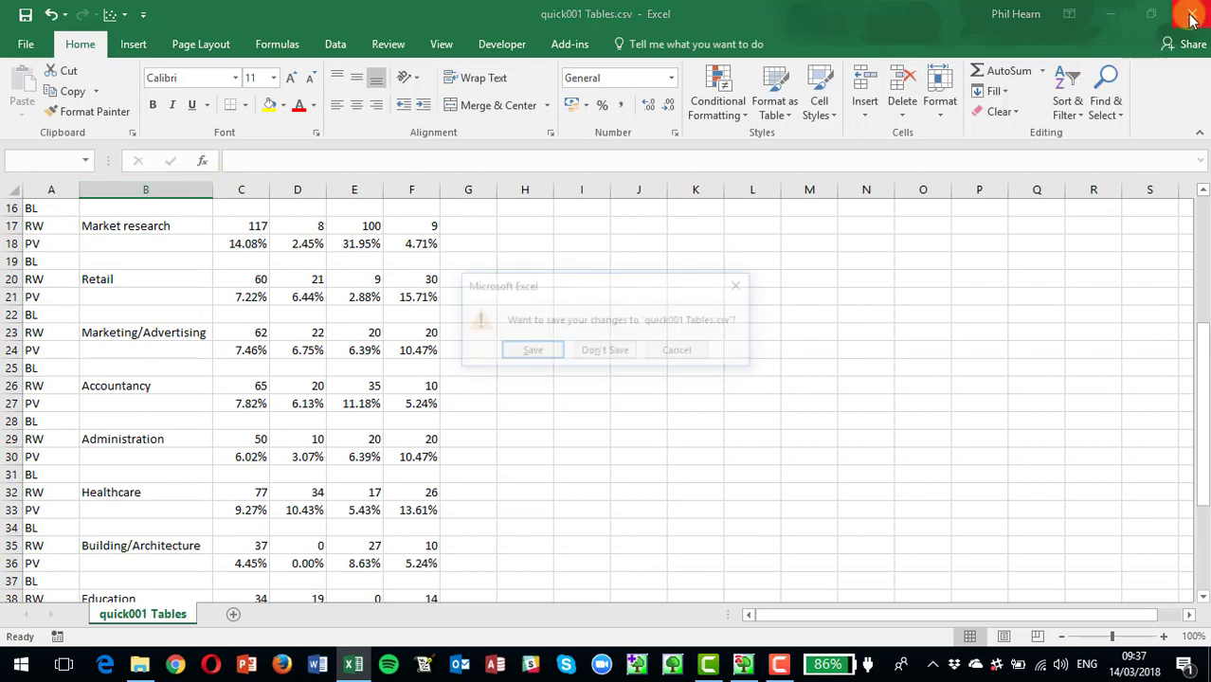
{"action": "left_click", "coordinate": [612, 351]}
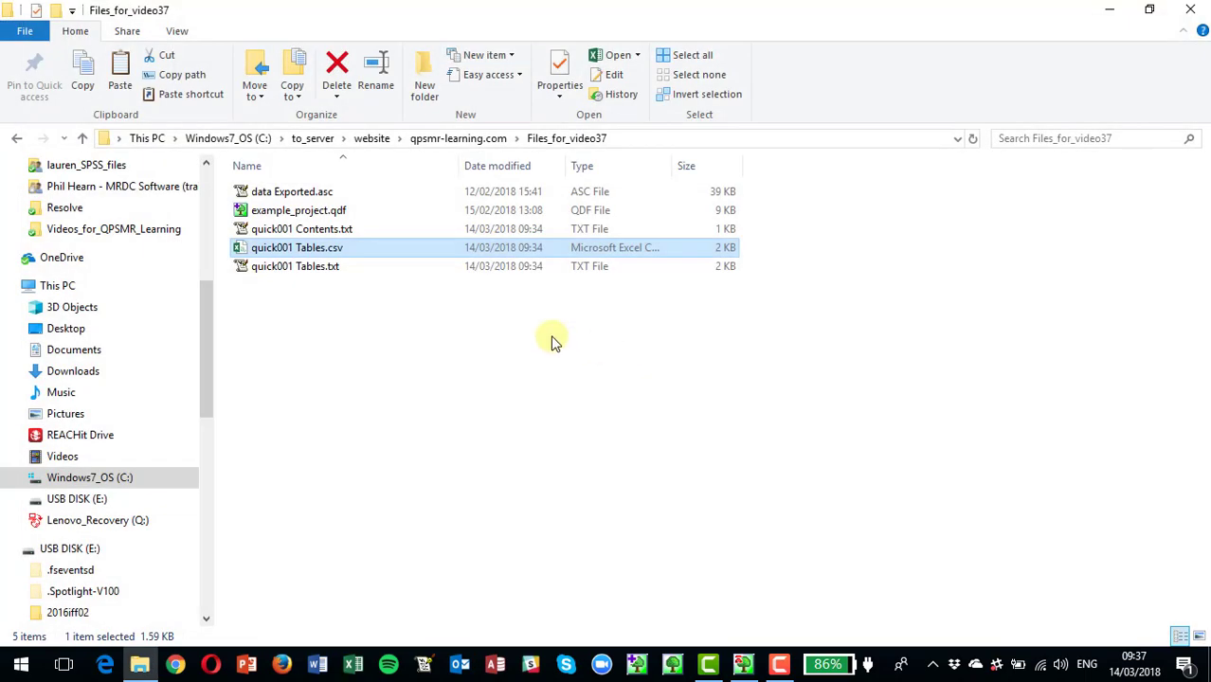
{"action": "key", "text": "alt+Tab"}
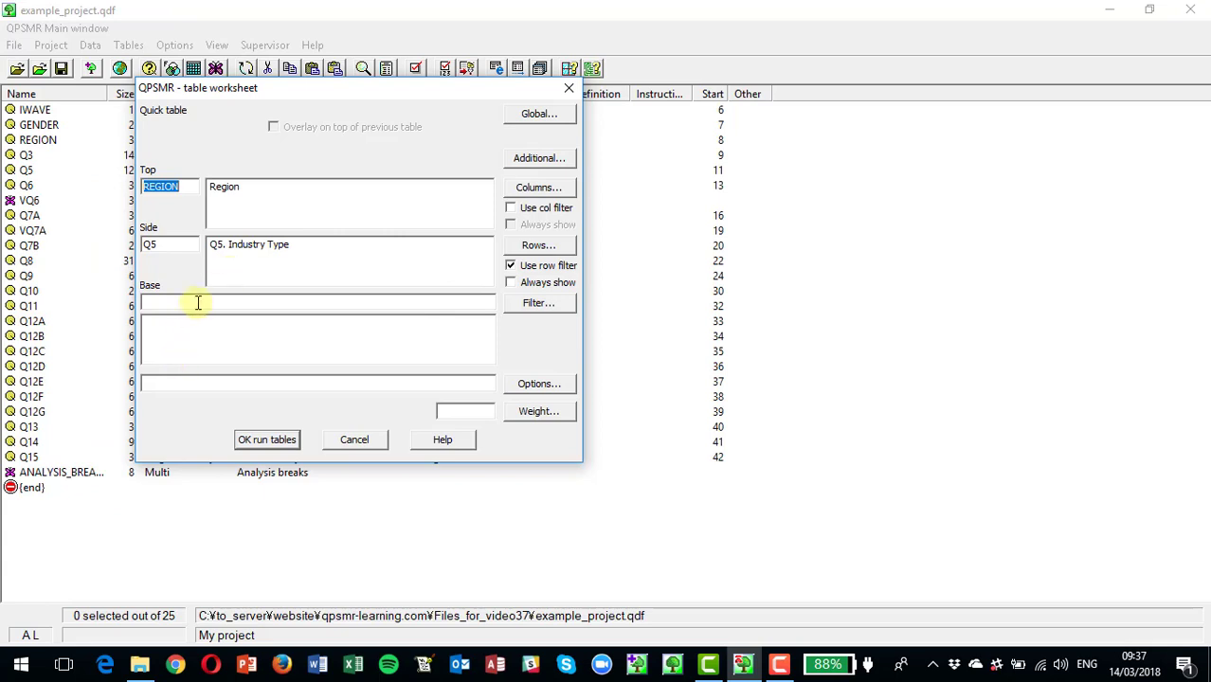
Step: Add the options brs/nptc/nprc to the Q5 by REGION table and run it again
{"action": "left_click", "coordinate": [197, 384]}
{"action": "type", "text": "brs/"}
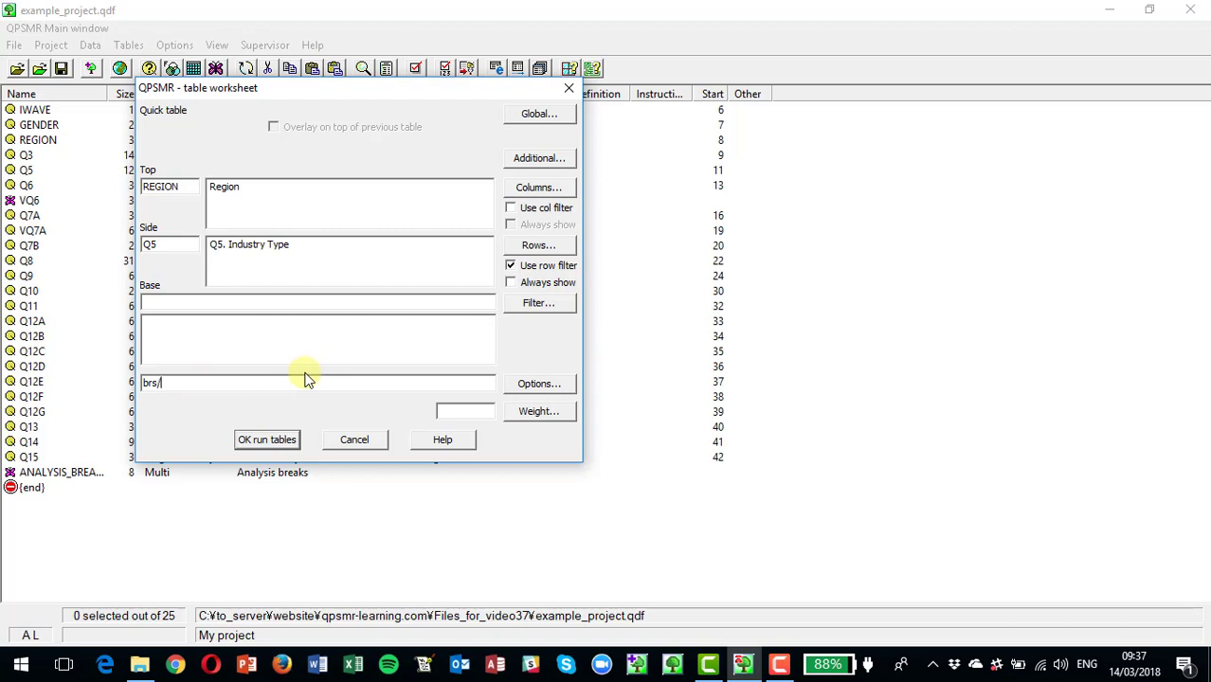
{"action": "type", "text": "nptc/nprc"}
{"action": "left_click", "coordinate": [266, 439]}
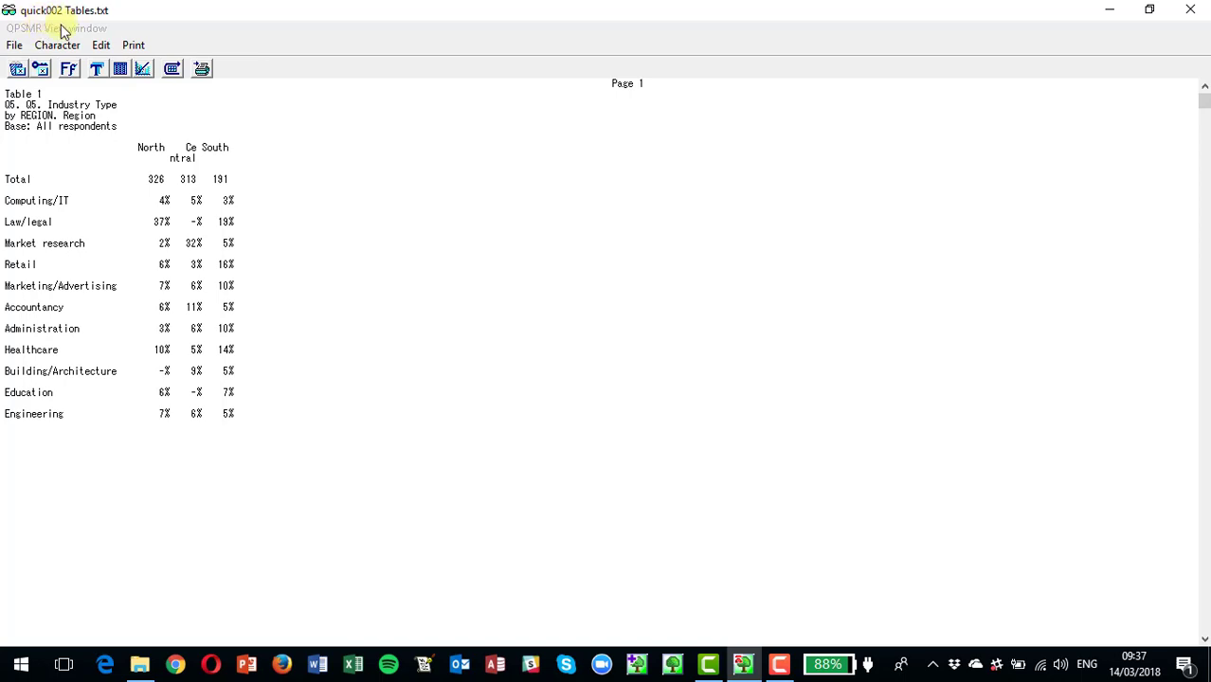
Step: Preserve only the view file of the quick002 table and exit the table view
{"action": "left_click", "coordinate": [14, 46]}
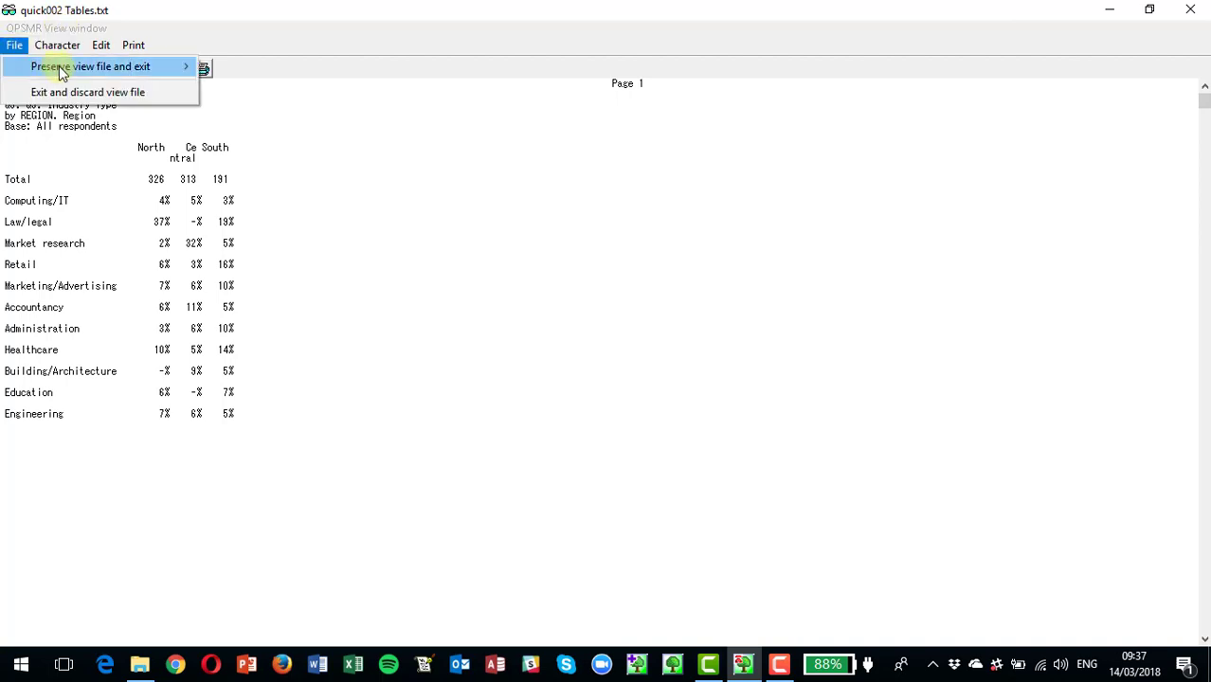
{"action": "mouse_move", "coordinate": [54, 67]}
{"action": "left_click", "coordinate": [258, 67]}
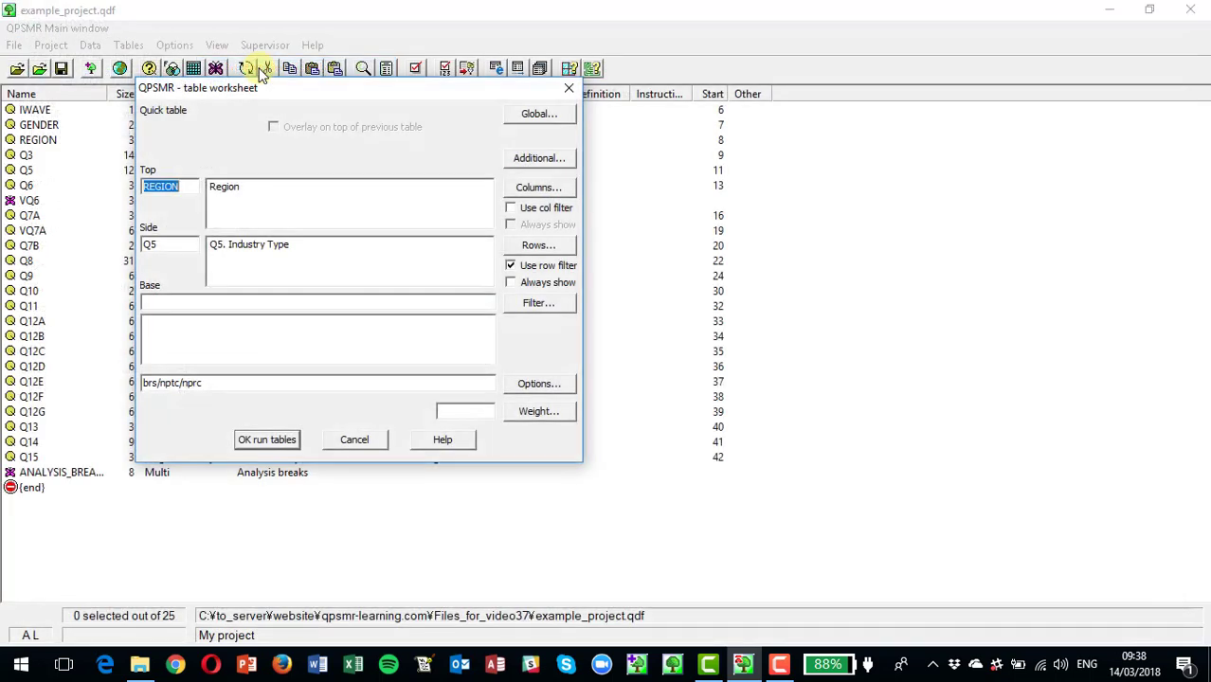
Step: Open quick002 Tables.csv from the Files_for_video37 folder in Excel and turn on column filters
{"action": "left_click", "coordinate": [144, 666]}
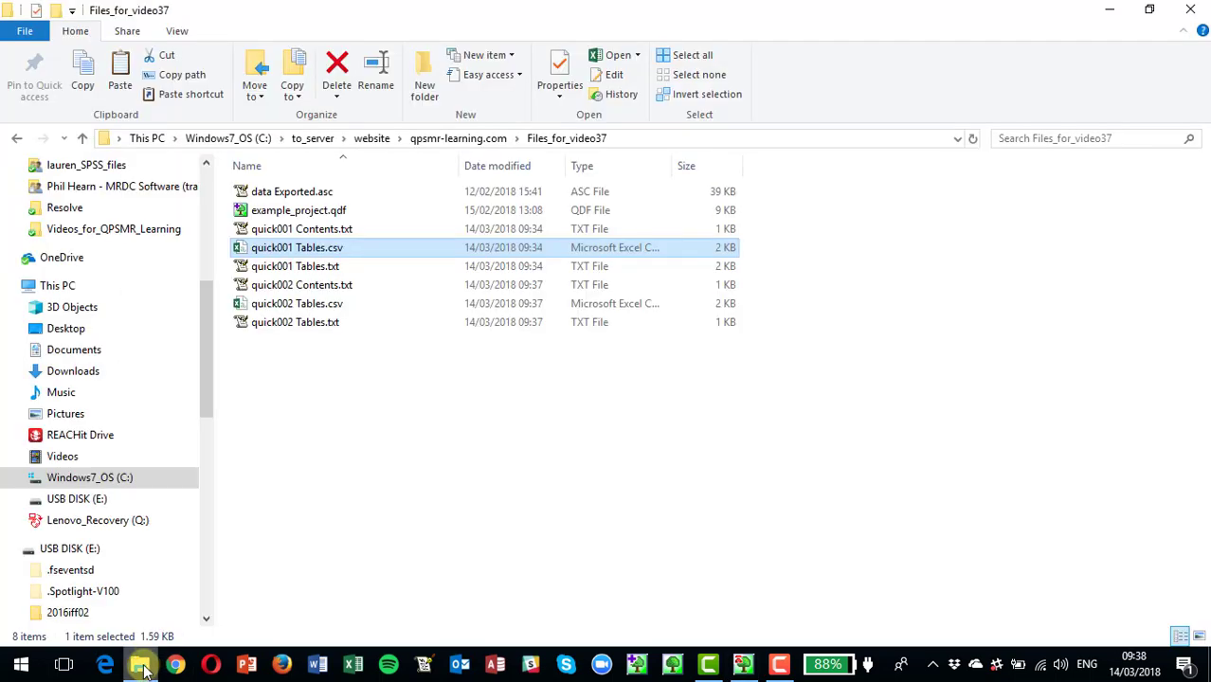
{"action": "double_click", "coordinate": [296, 303]}
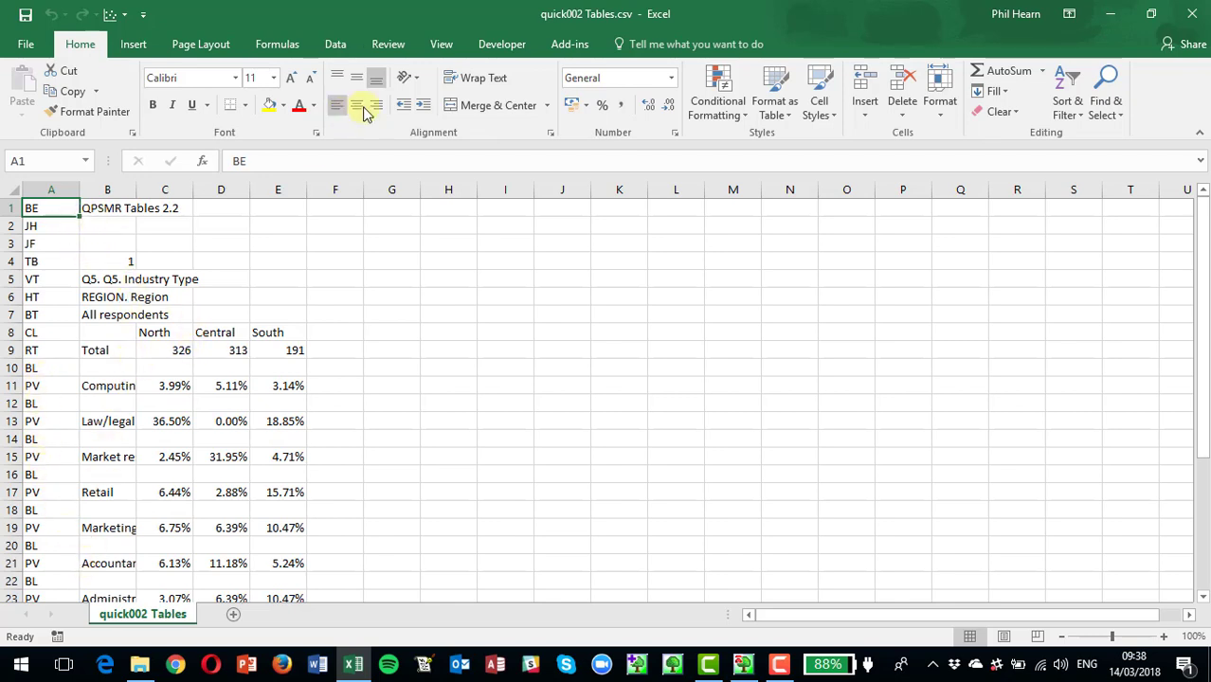
{"action": "left_click", "coordinate": [336, 44]}
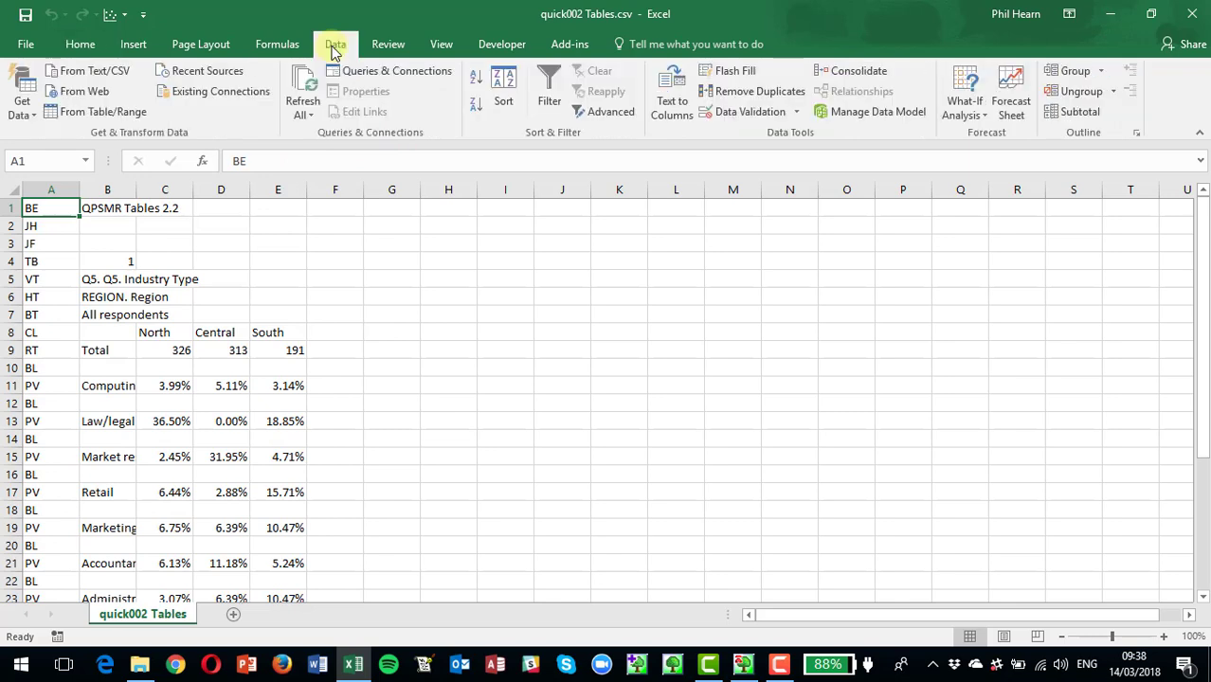
{"action": "left_click", "coordinate": [551, 91]}
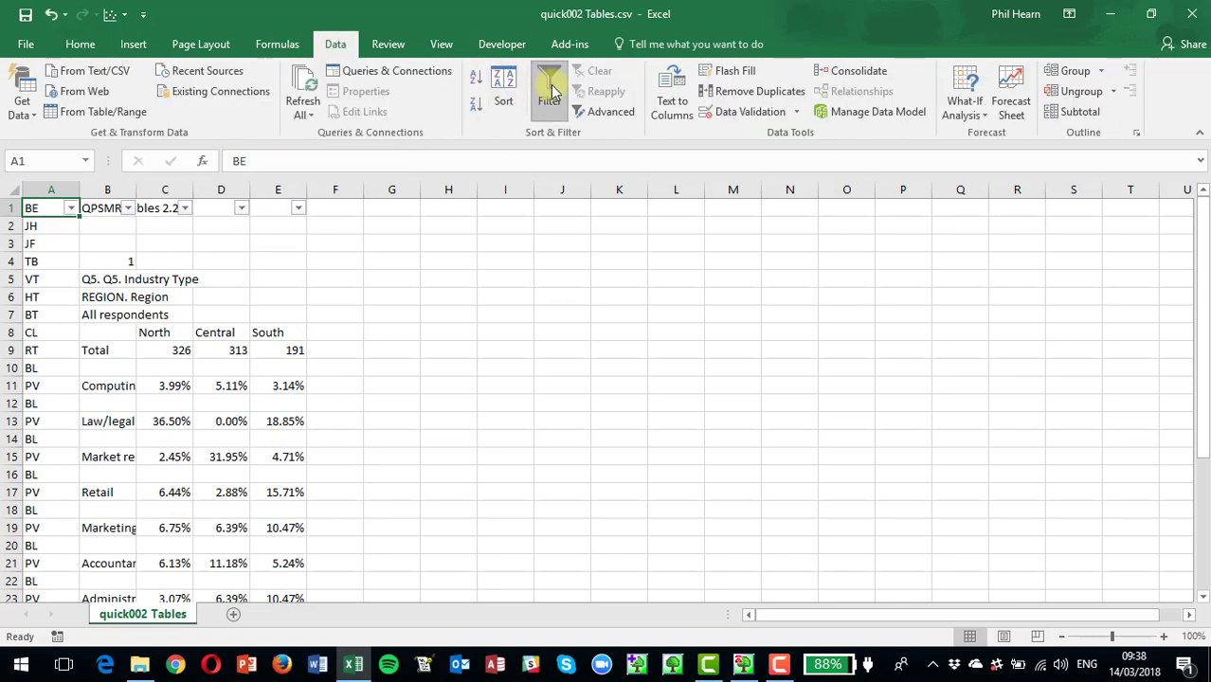
Step: Filter column A to show only the codes VT, CL and PV, and fit column B's width to its contents
{"action": "left_click", "coordinate": [72, 208]}
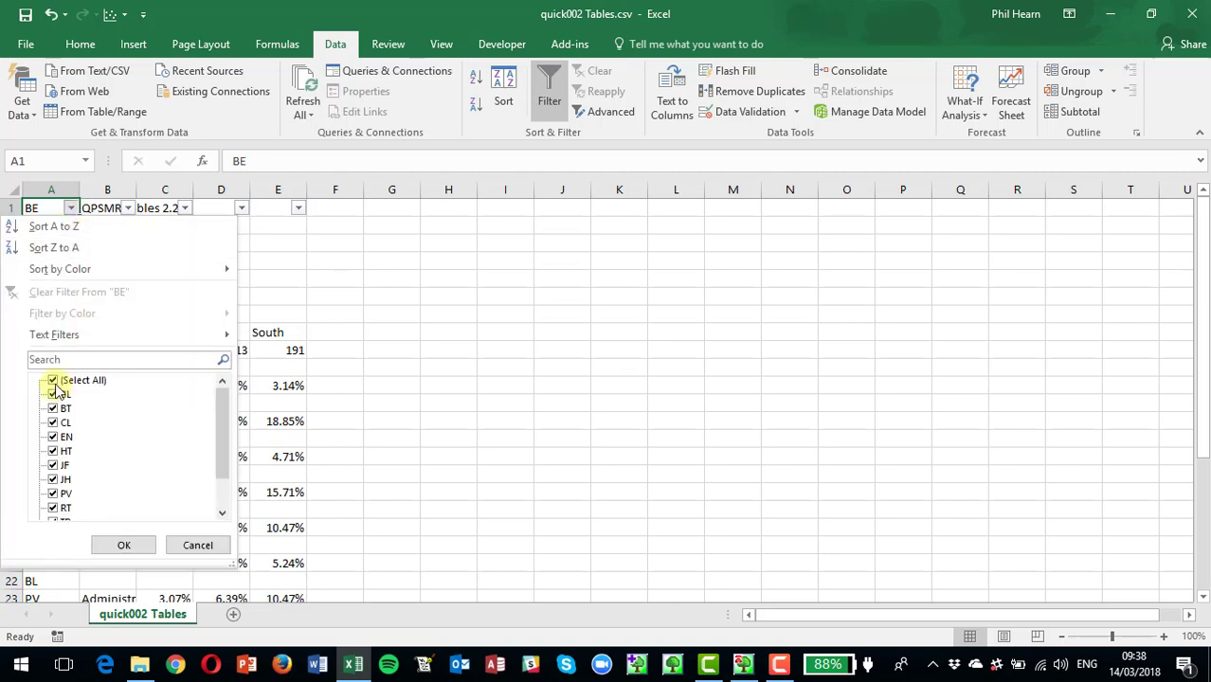
{"action": "left_click", "coordinate": [53, 380]}
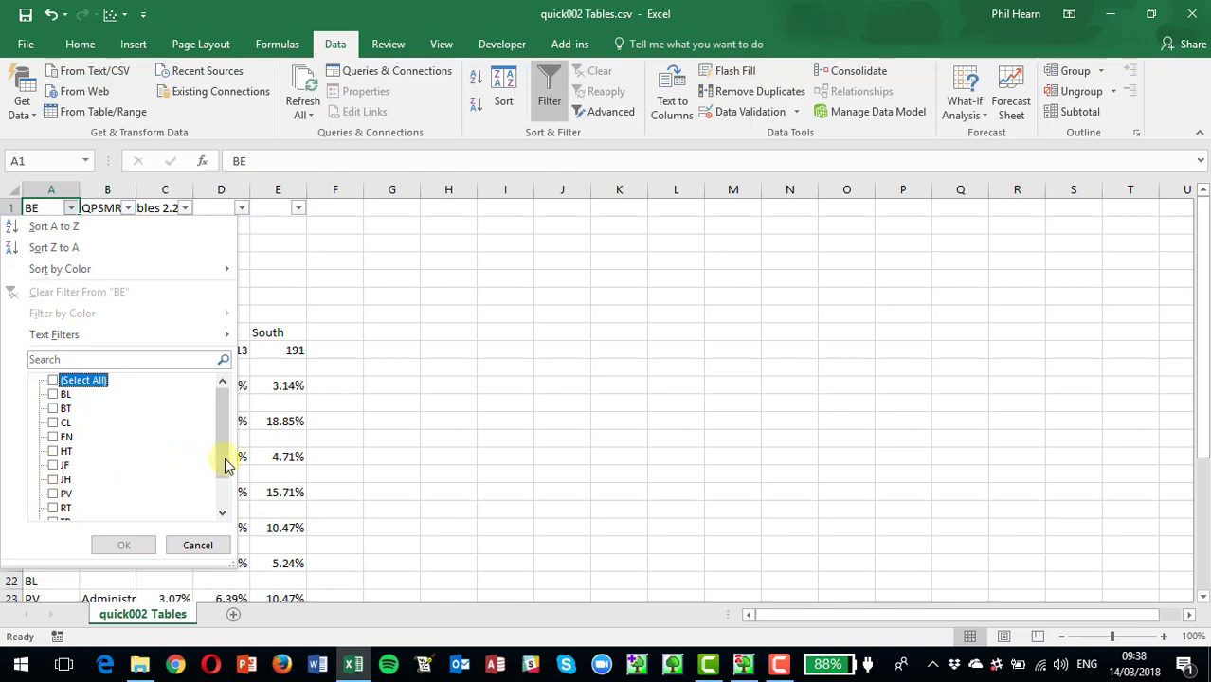
{"action": "left_click_drag", "start_coordinate": [221, 464], "coordinate": [223, 489]}
{"action": "left_click", "coordinate": [54, 508]}
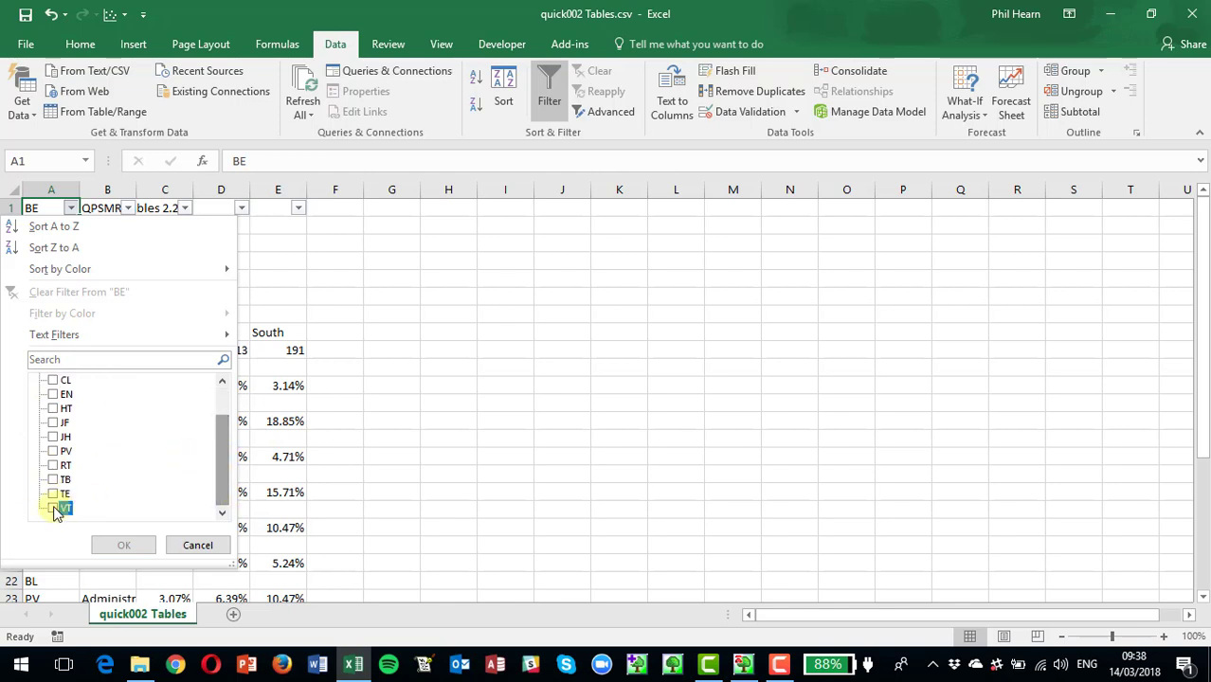
{"action": "left_click", "coordinate": [53, 381]}
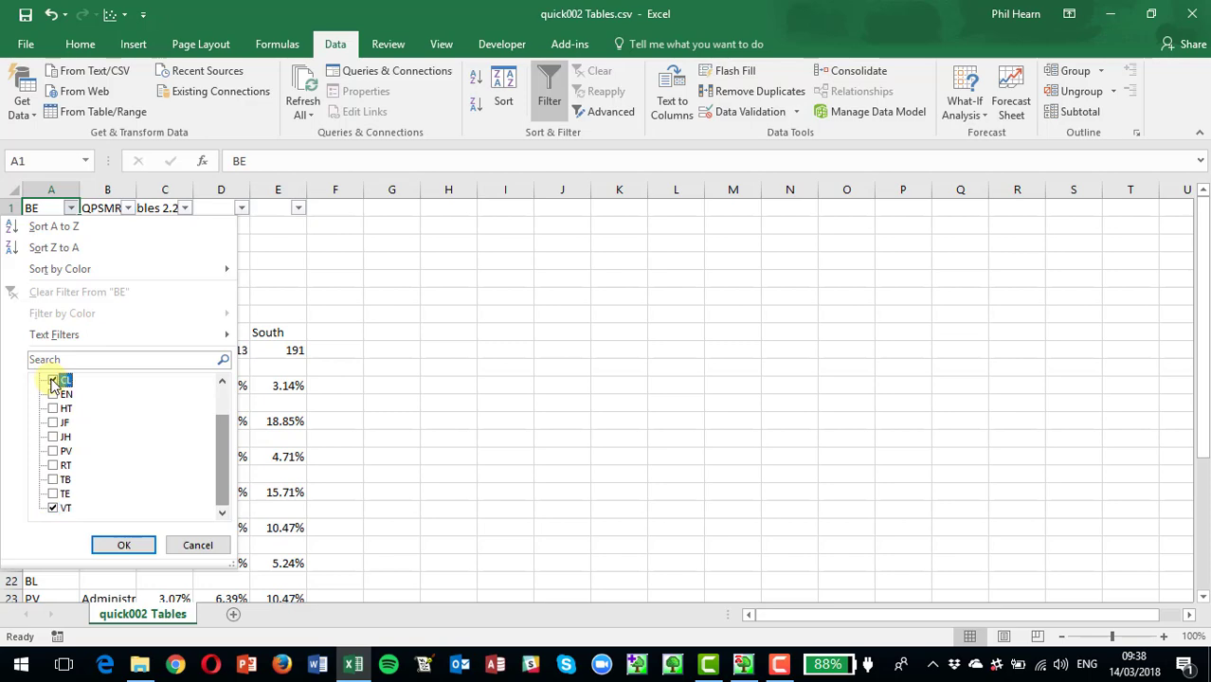
{"action": "left_click", "coordinate": [53, 452]}
{"action": "left_click", "coordinate": [123, 546]}
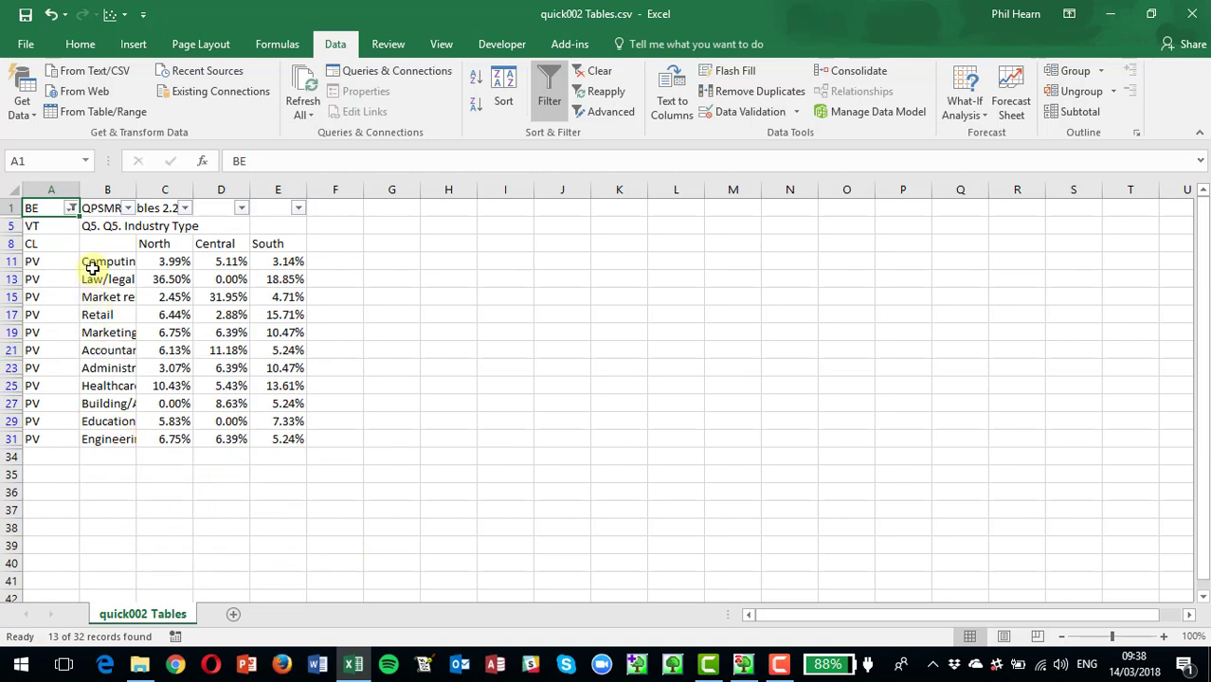
{"action": "double_click", "coordinate": [137, 189]}
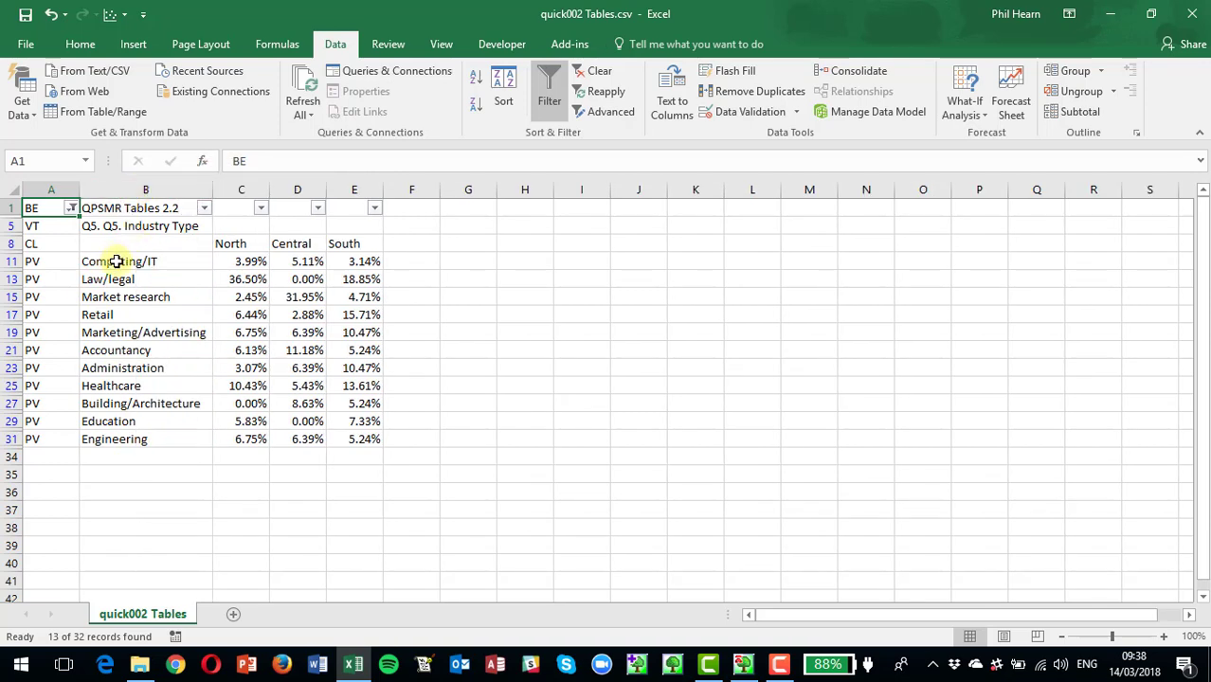
Step: Insert a recommended Clustered Column chart from the filtered range B8:E31 and move it farther from the table, starting in column G
{"action": "left_click", "coordinate": [116, 261]}
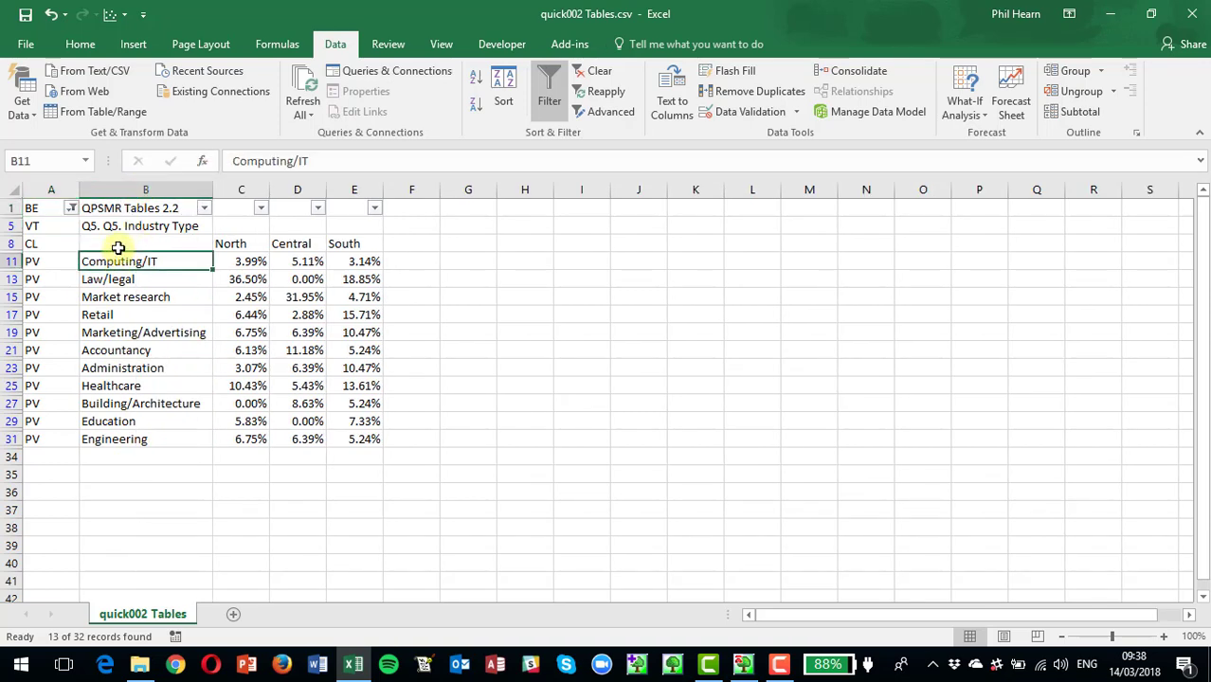
{"action": "left_click_drag", "start_coordinate": [116, 244], "coordinate": [340, 431]}
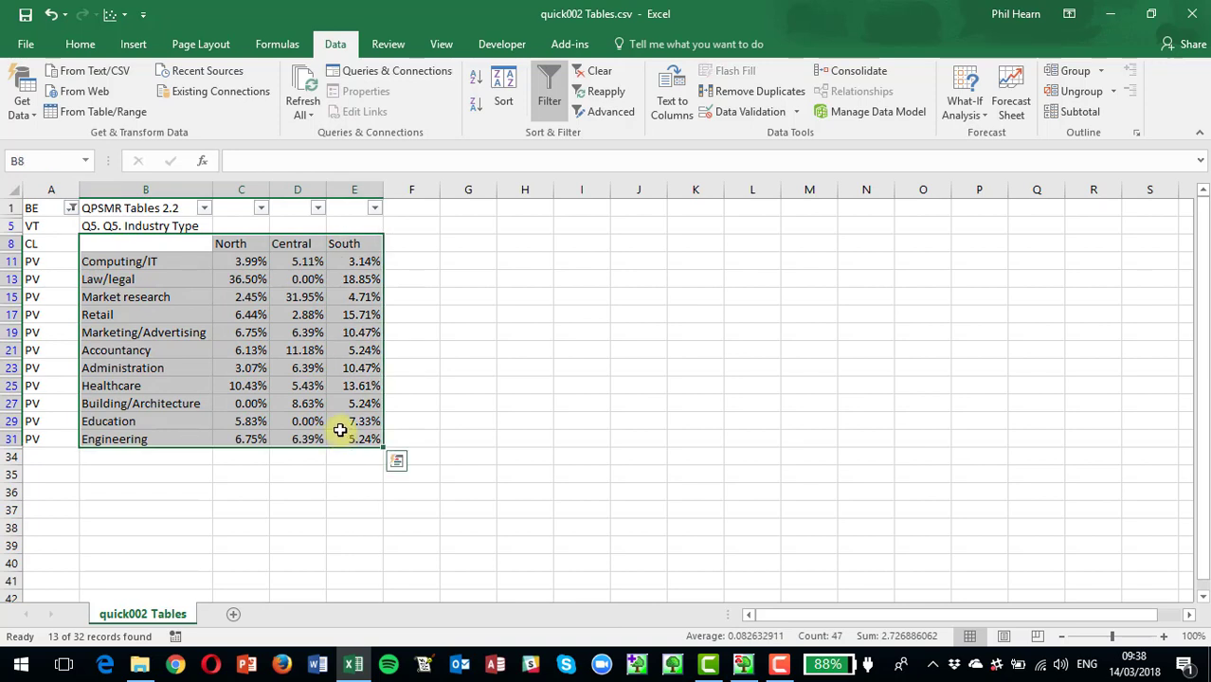
{"action": "left_click", "coordinate": [135, 45]}
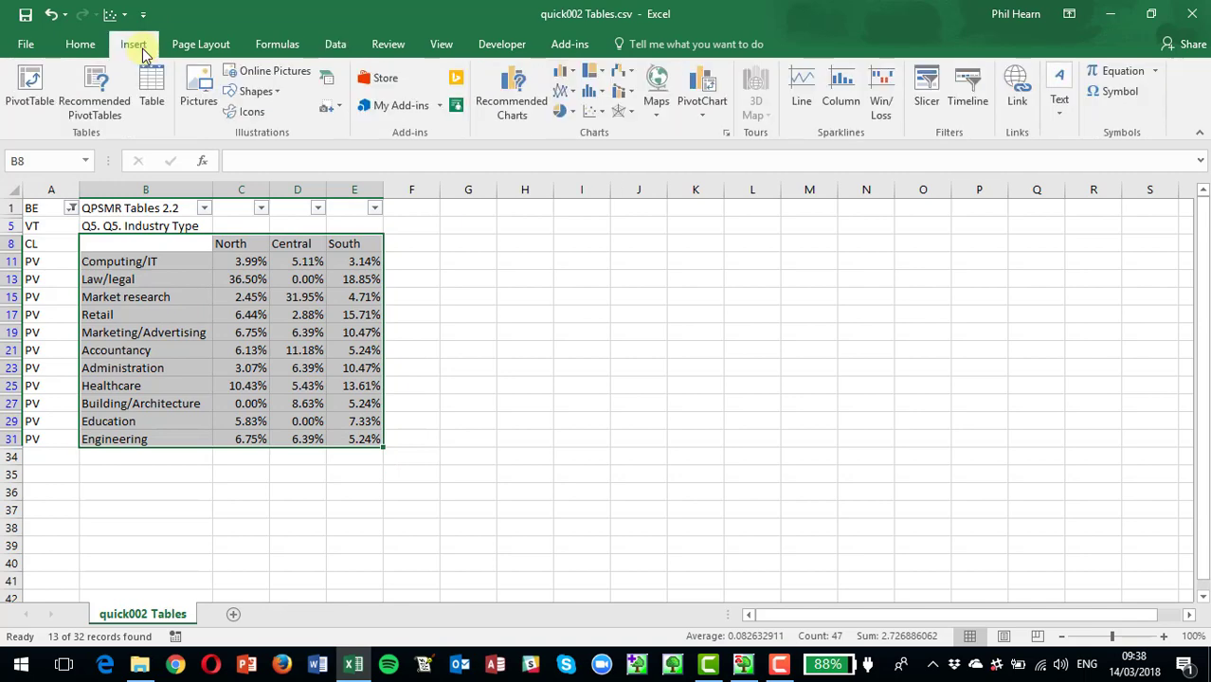
{"action": "left_click", "coordinate": [505, 112]}
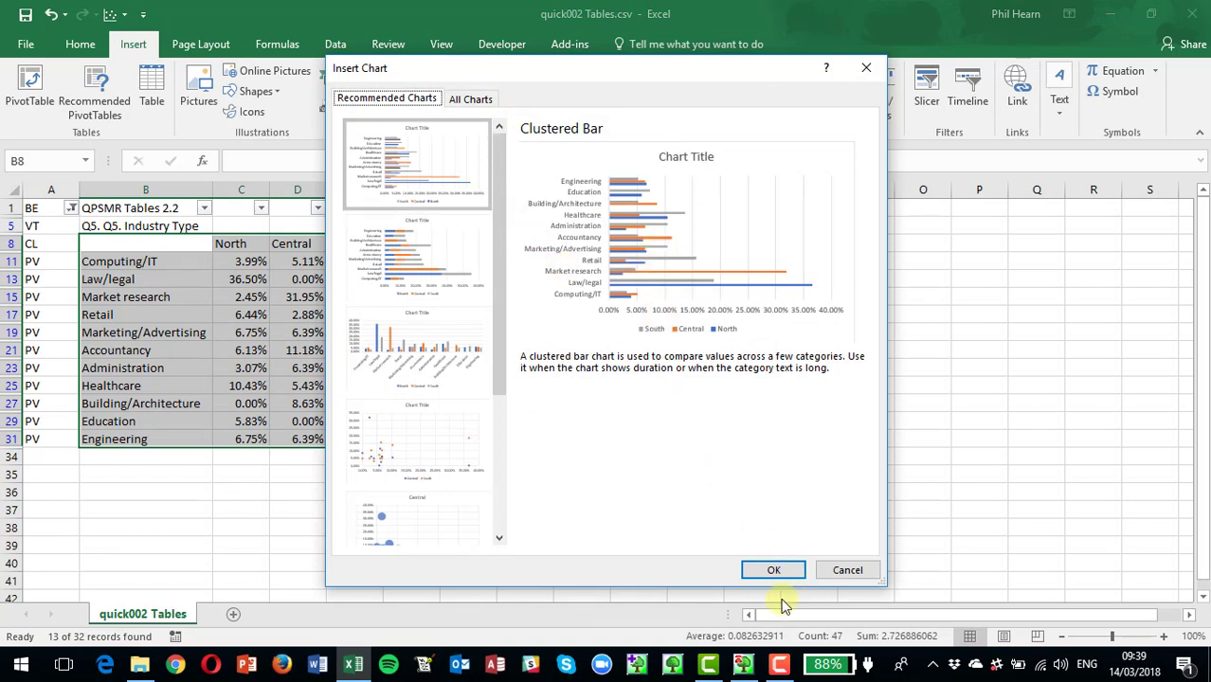
{"action": "left_click", "coordinate": [412, 351]}
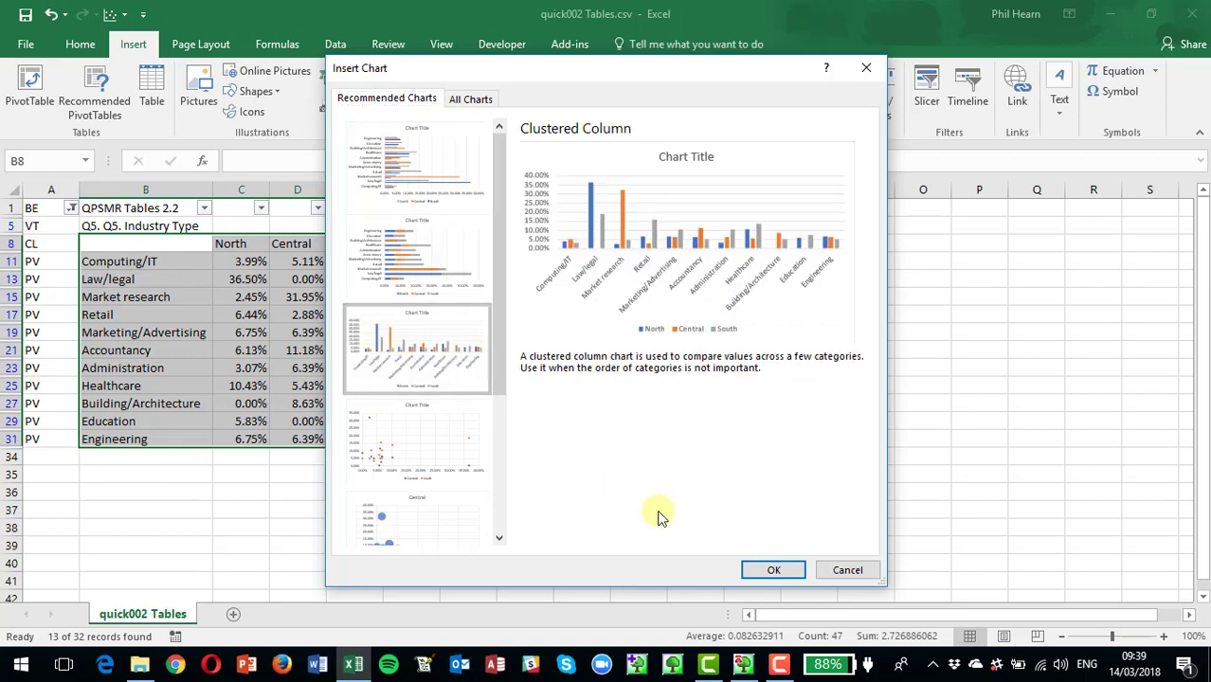
{"action": "left_click", "coordinate": [772, 570]}
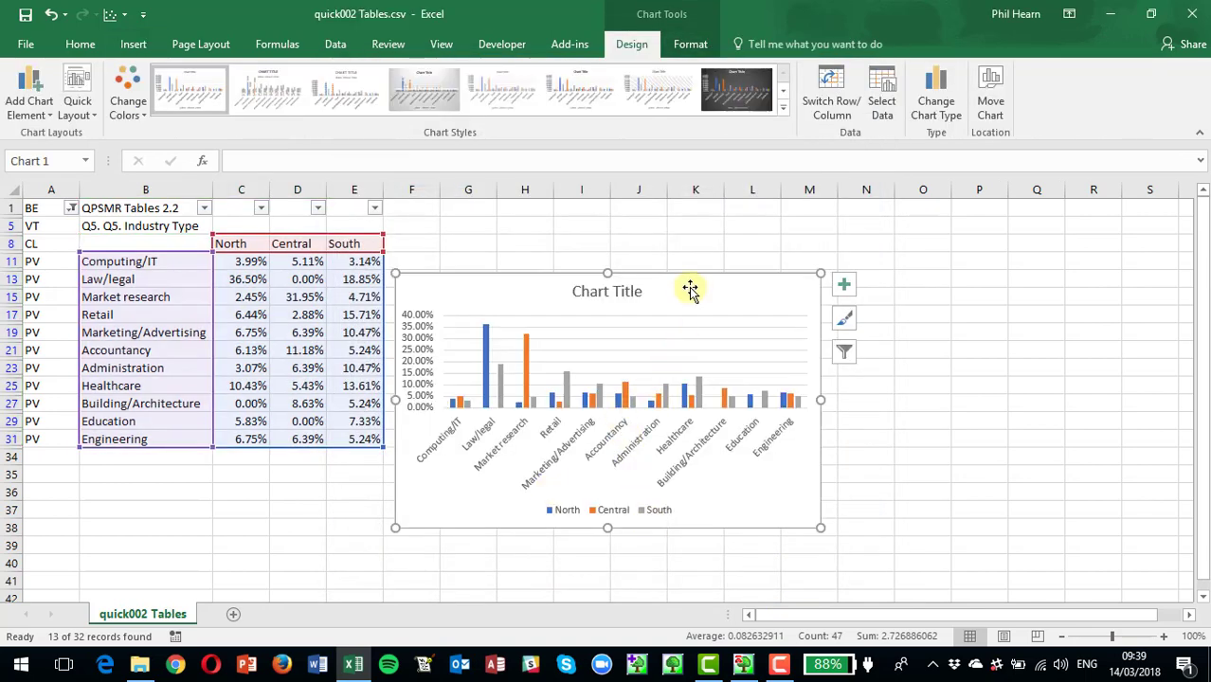
{"action": "left_click_drag", "start_coordinate": [691, 276], "coordinate": [770, 271]}
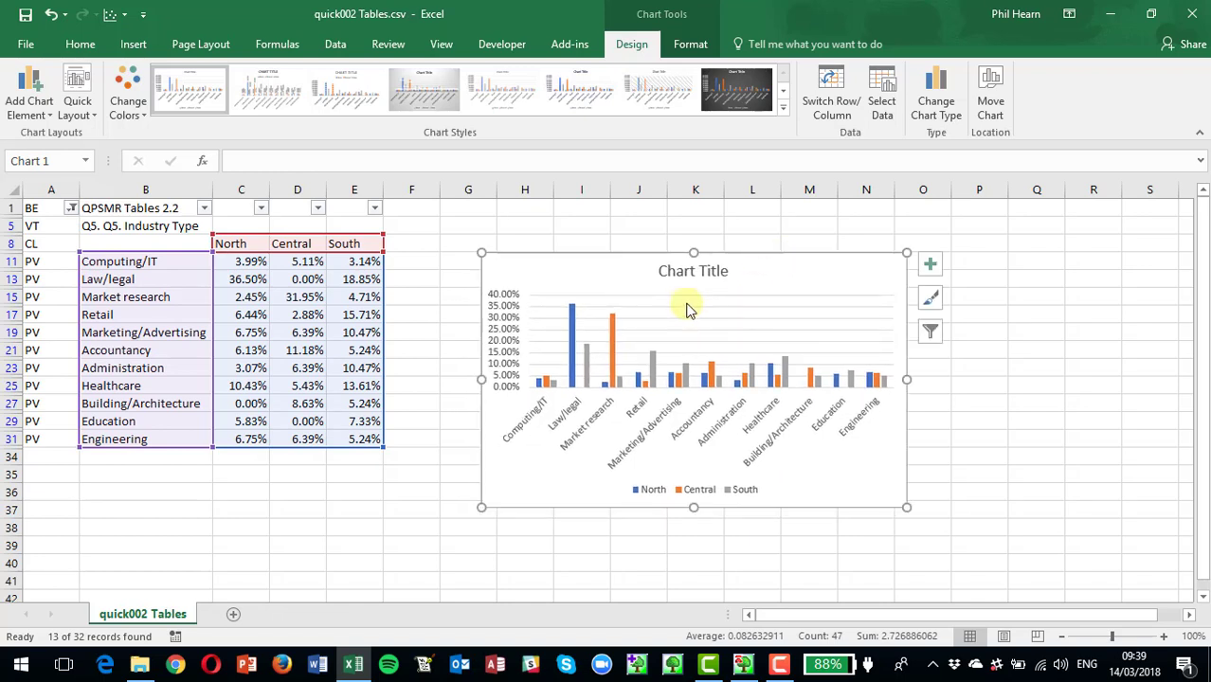